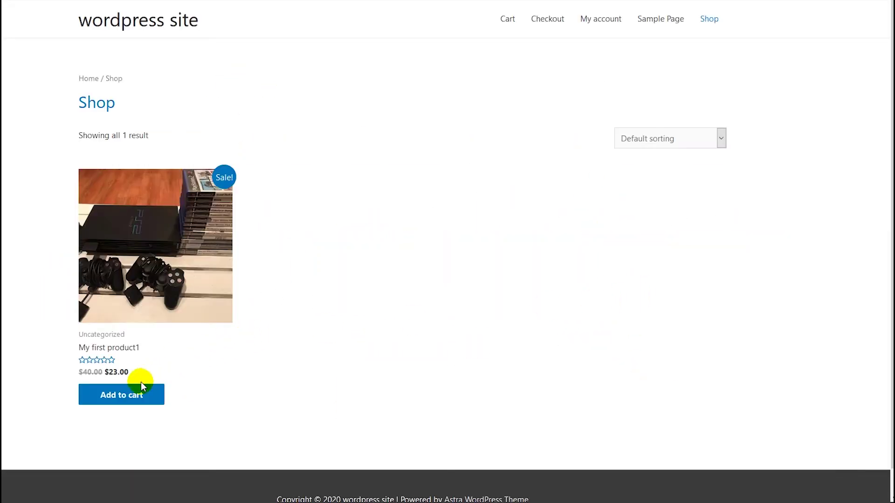
Add My first product1 from the shop to the cart and view the cart
click(120, 397)
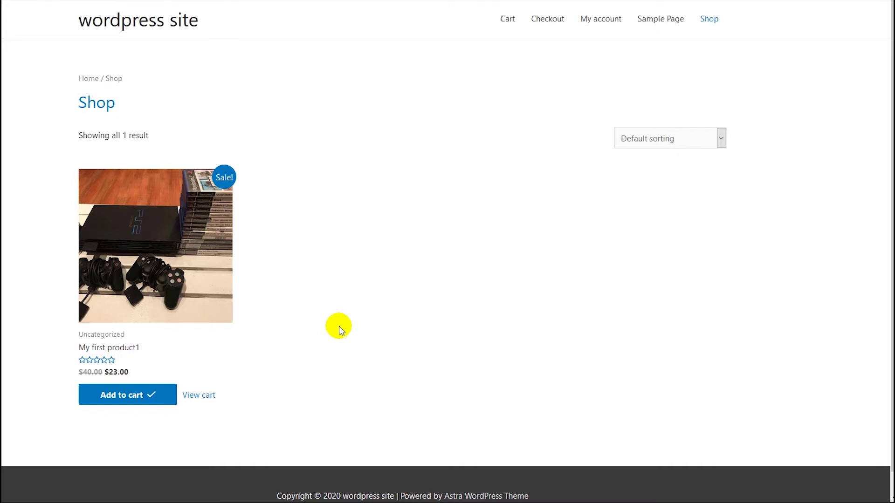
click(206, 396)
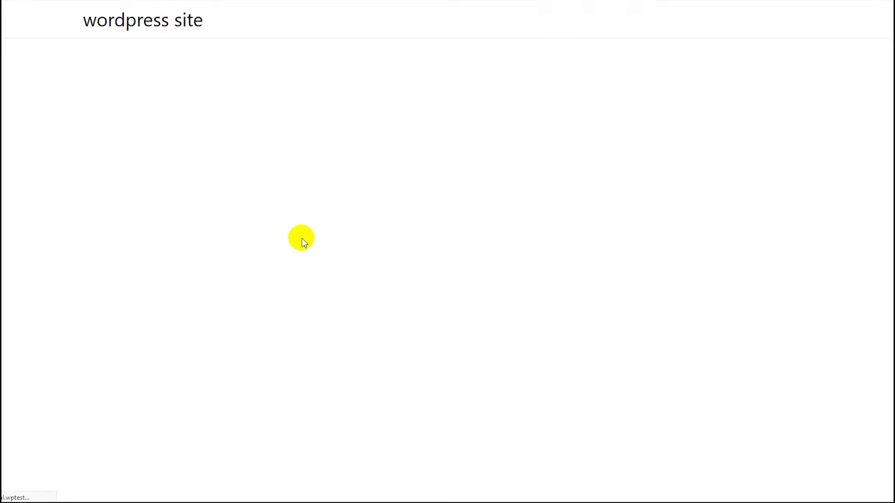
click(110, 155)
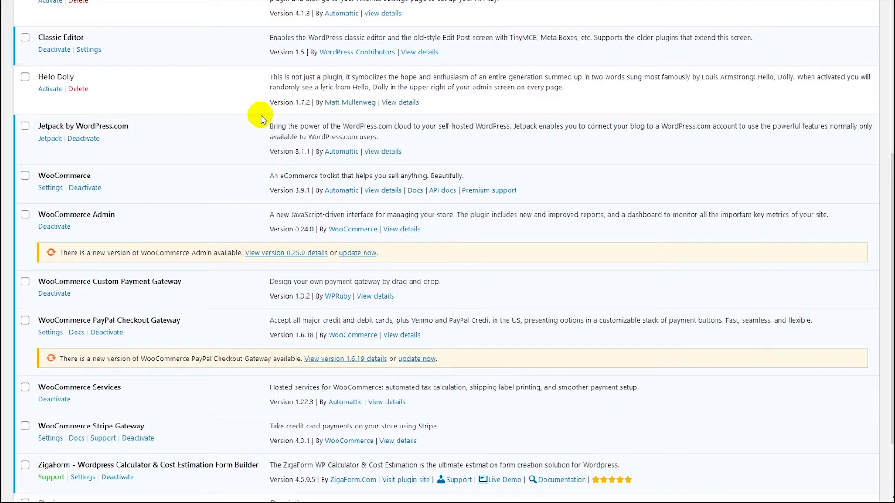
Find ZigaForm among the installed plugins and enable its Woocommerce Add-On extension
scroll(241, 212, down, 2)
scroll(241, 214, down, 1)
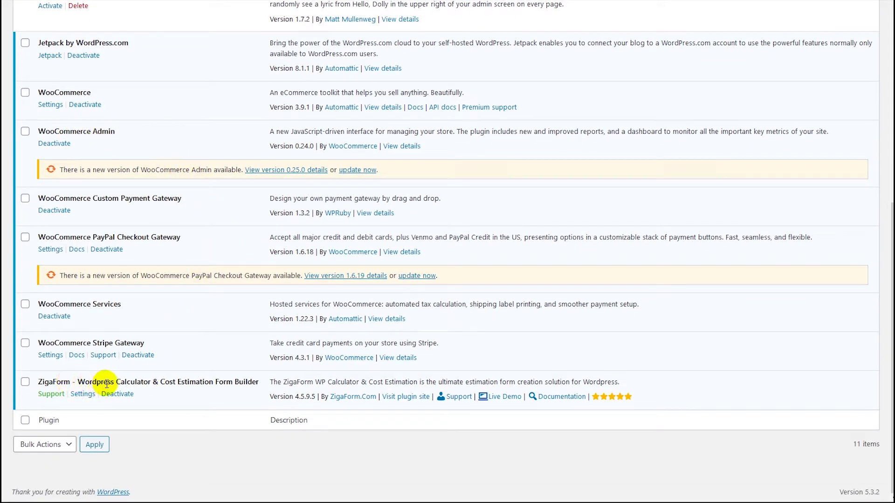
mouse_move(10, 353)
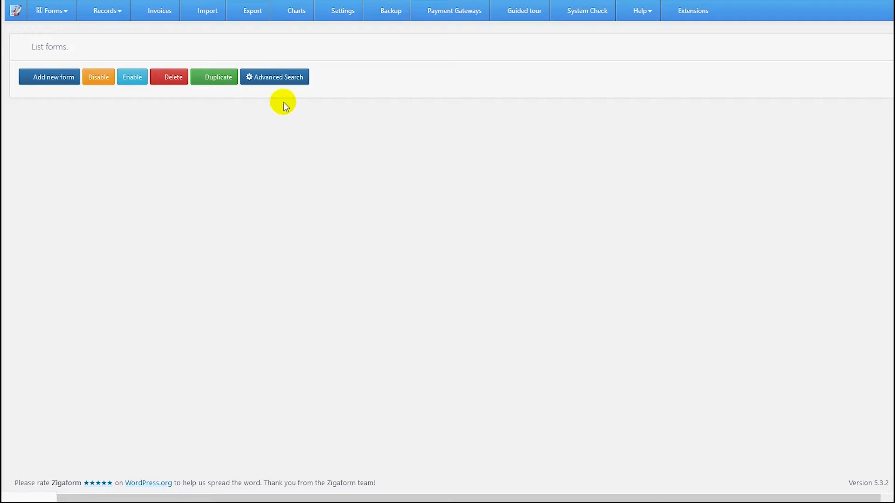
click(681, 13)
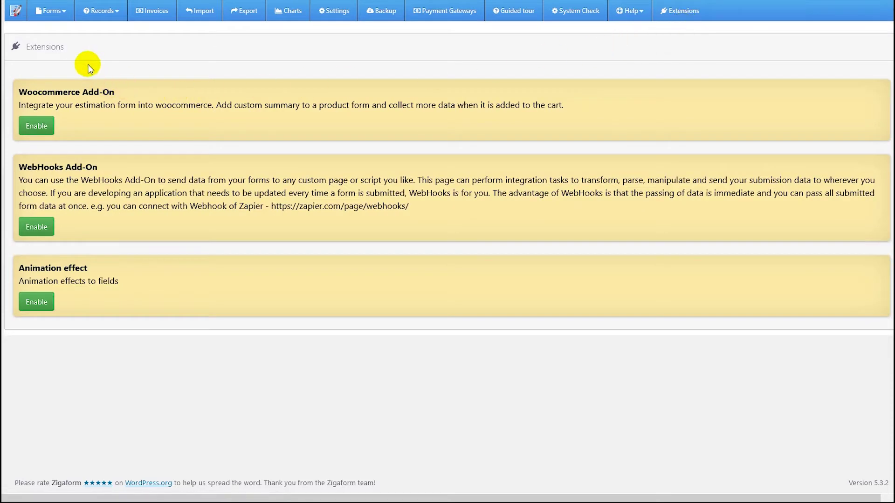
drag(26, 47, 42, 47)
click(38, 130)
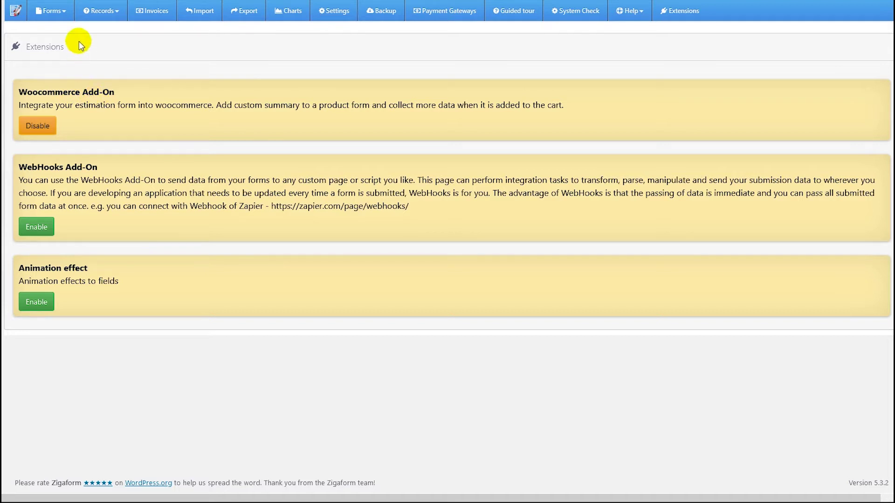
Open the estimation form in the form editor and review the email field's validator and label settings
click(53, 11)
click(54, 57)
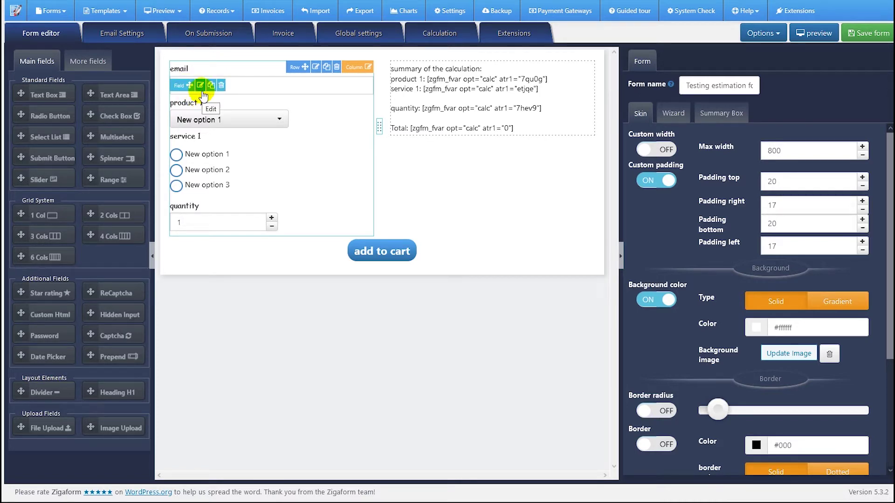
click(200, 88)
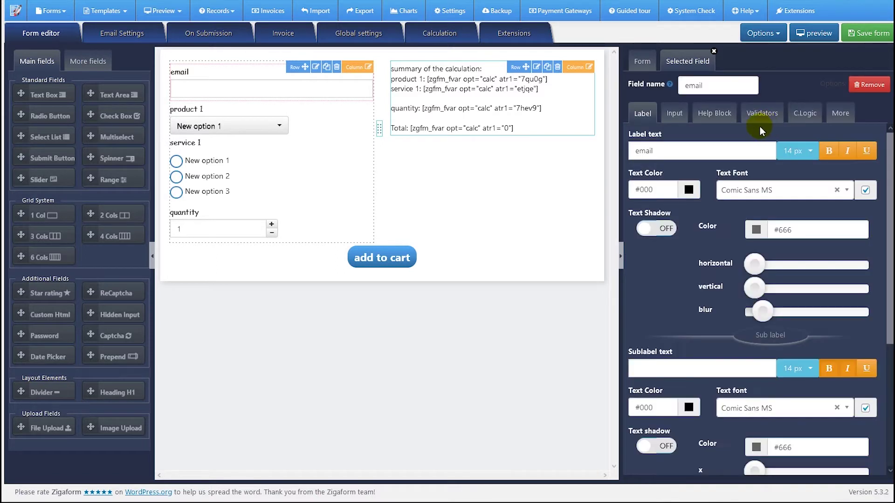
click(779, 114)
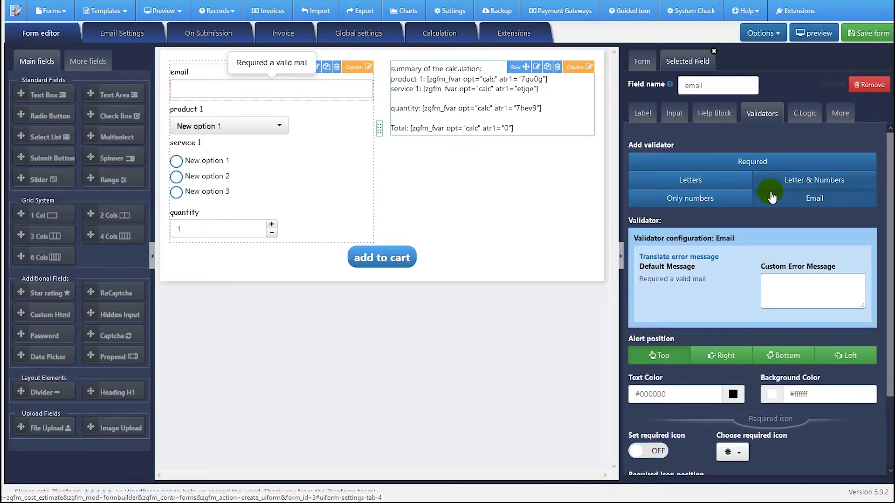
click(648, 116)
Review the option labels, values and prices of the product 1 and service 1 fields, and view the quantity field's settings
mouse_move(216, 117)
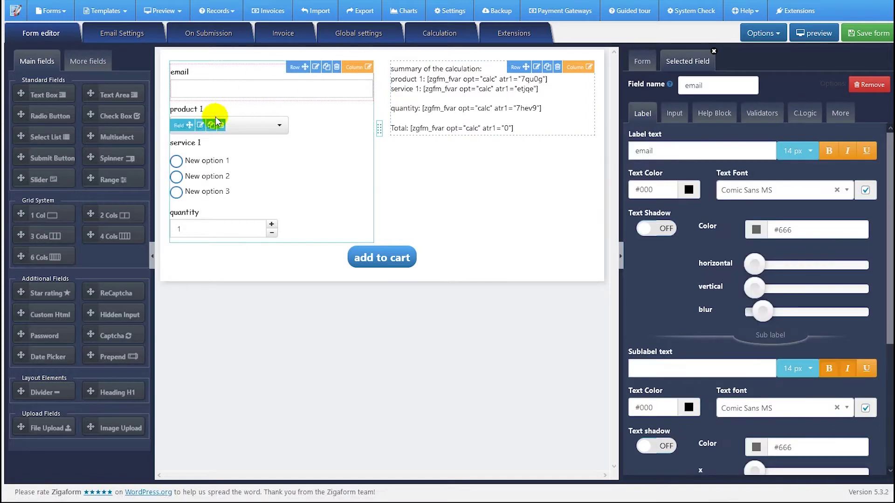
click(201, 125)
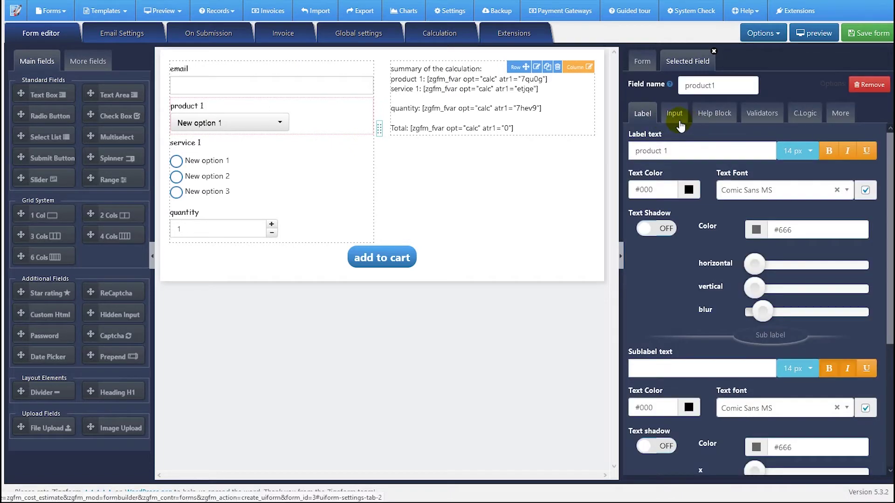
click(676, 113)
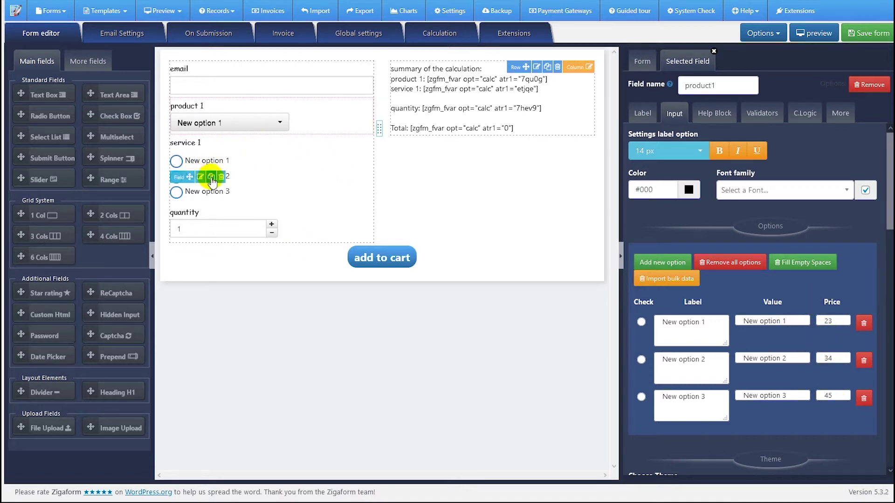
click(203, 178)
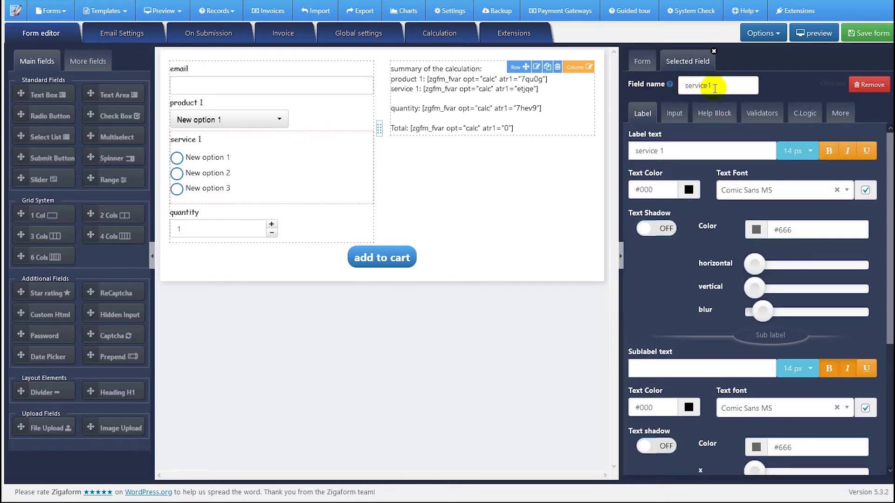
click(674, 114)
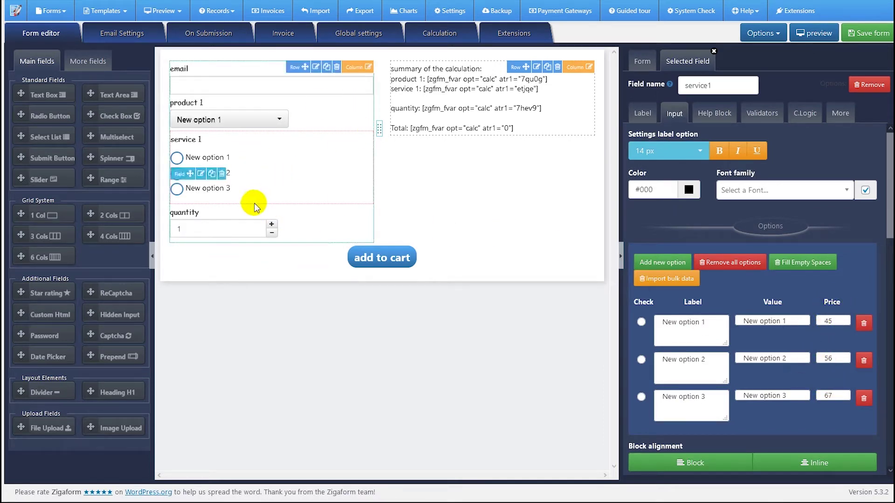
click(201, 225)
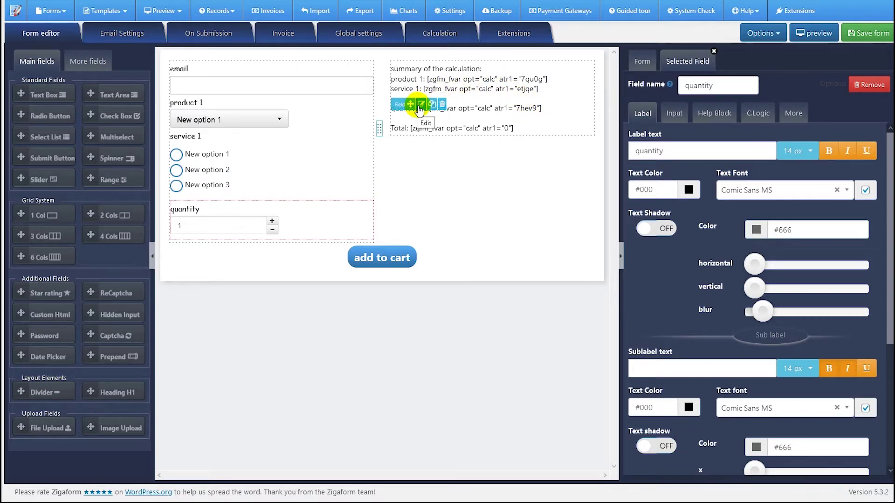
Examine the calculation shortcodes in the summary field's custom HTML content and look up the calculation variables behind them
click(421, 106)
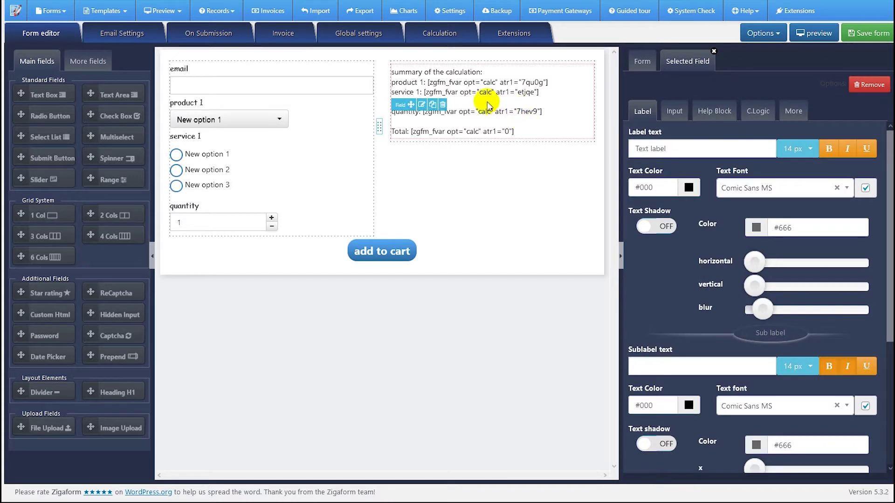
click(674, 112)
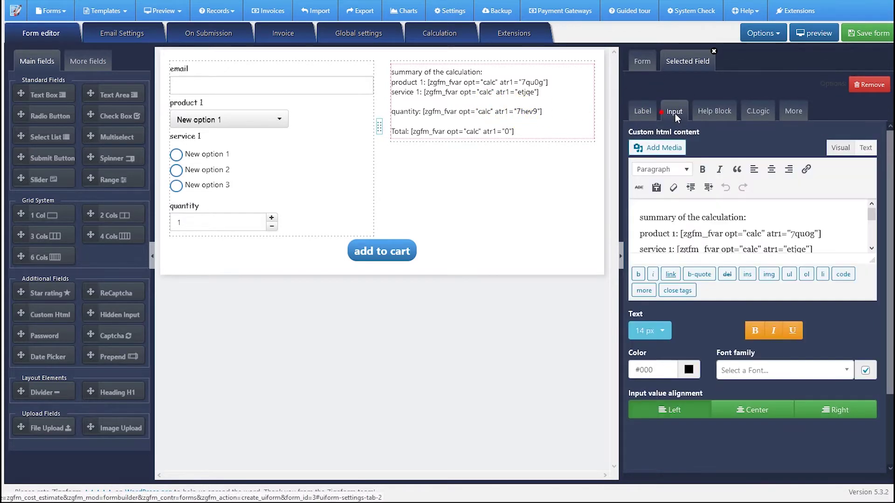
click(870, 259)
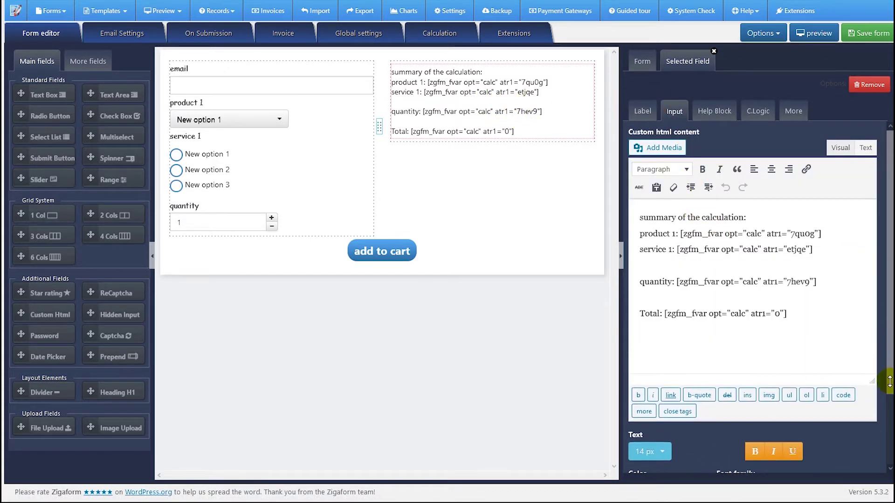
drag(787, 314, 639, 218)
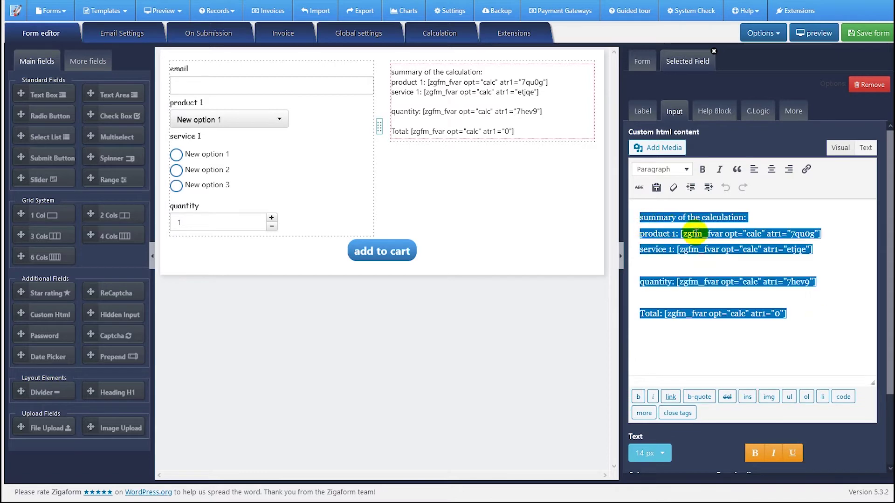
click(728, 261)
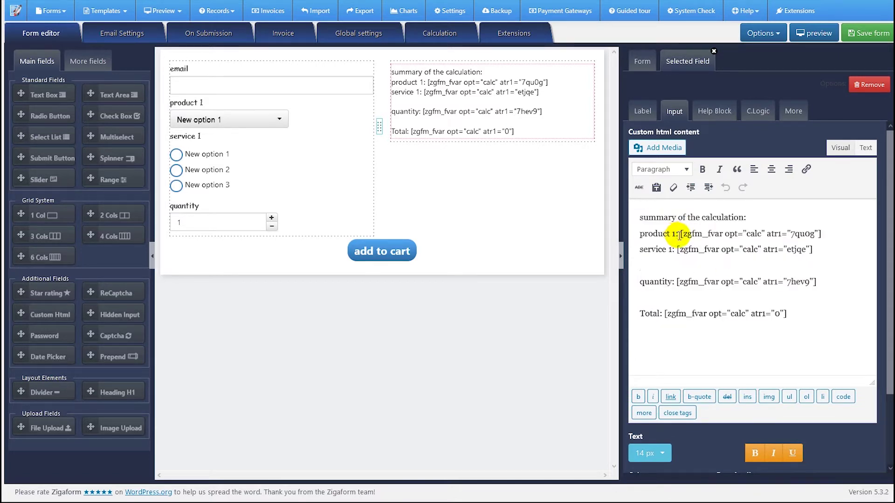
drag(680, 234, 833, 232)
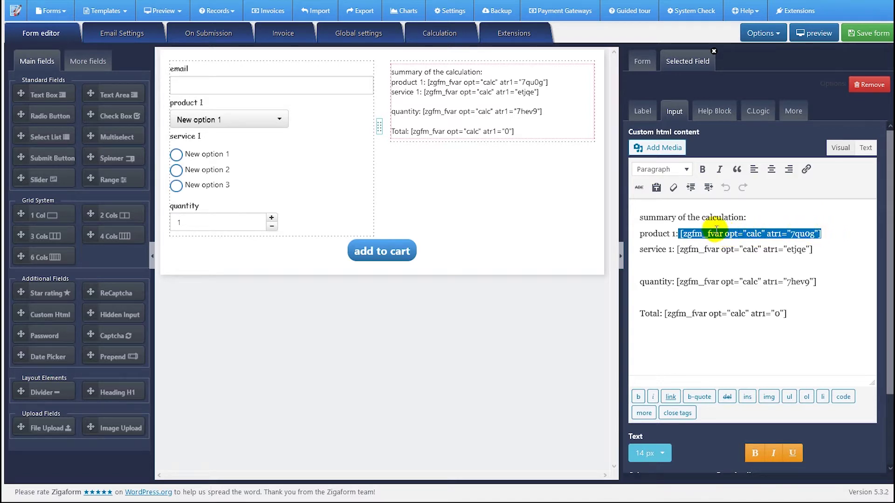
click(433, 41)
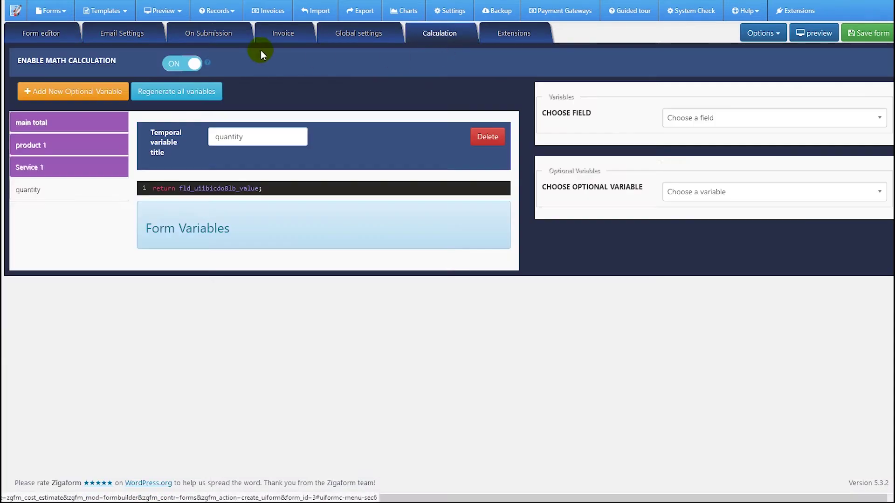
Inspect the add to cart button's input text and view the form's Woocommerce extension settings
click(40, 41)
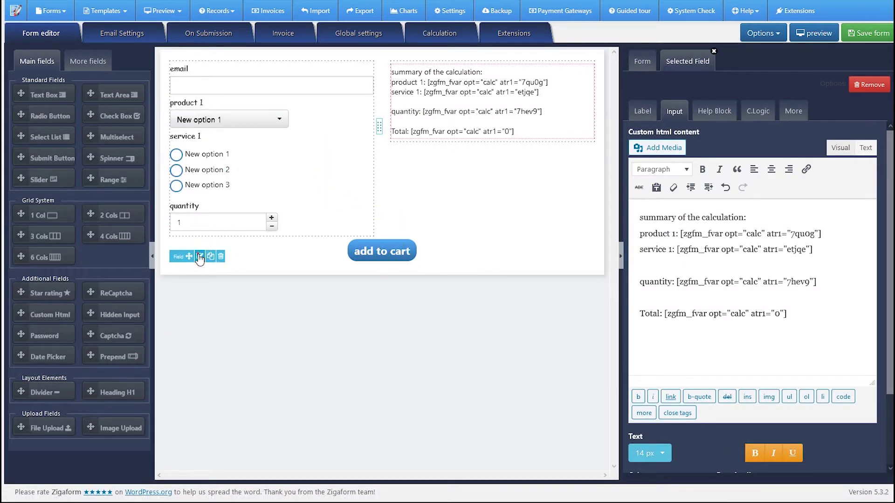
click(190, 256)
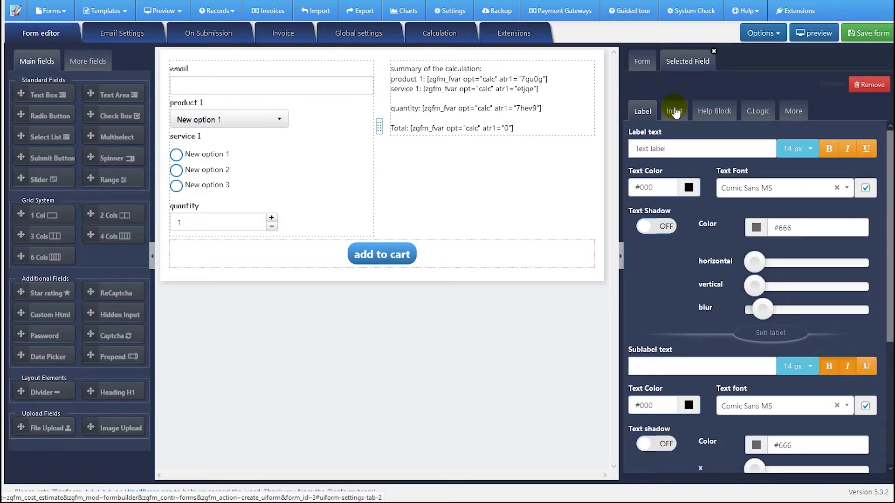
click(509, 34)
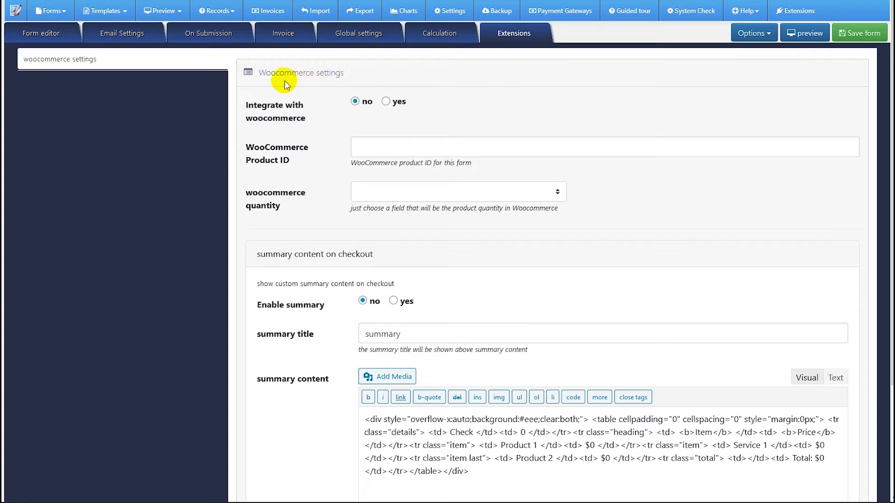
click(47, 33)
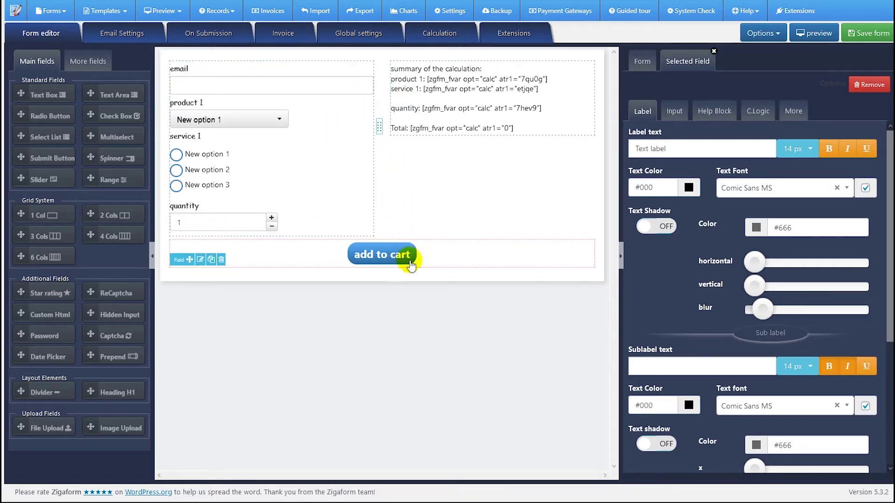
click(669, 116)
drag(680, 167, 643, 167)
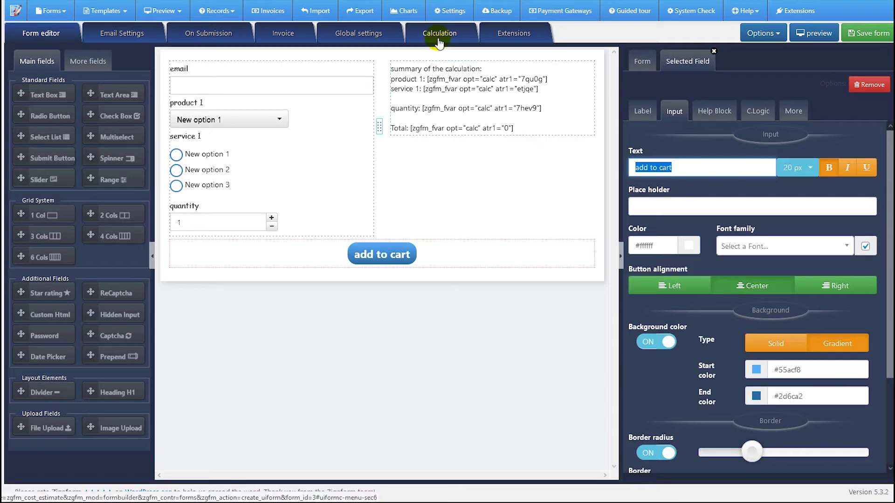
In the quantity calculation, choose the quantity field with the Field value action and compare its variable name with the returned code
click(436, 41)
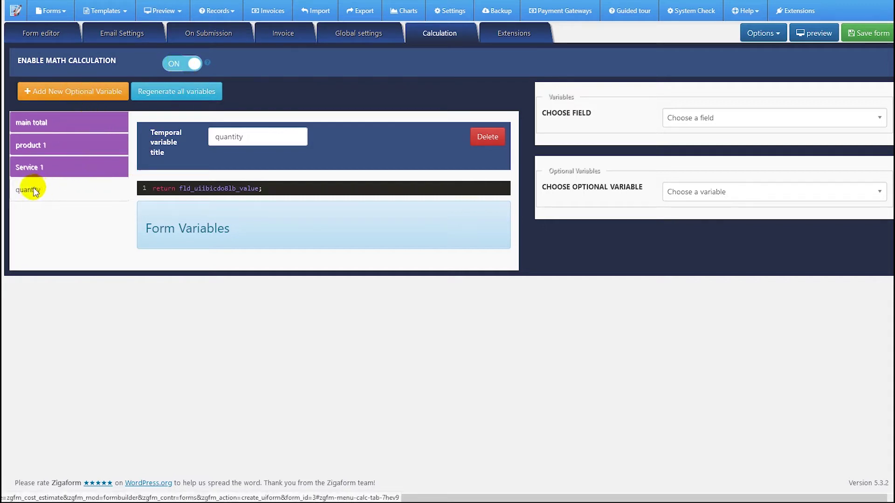
click(206, 188)
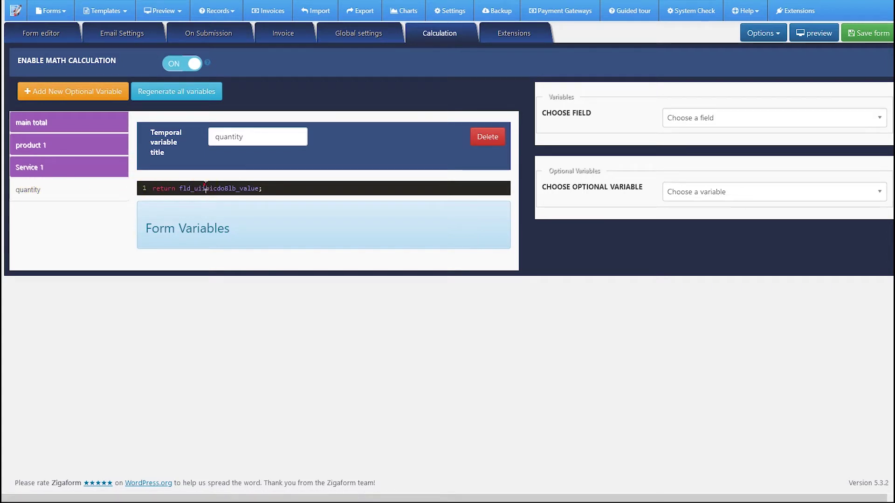
click(744, 123)
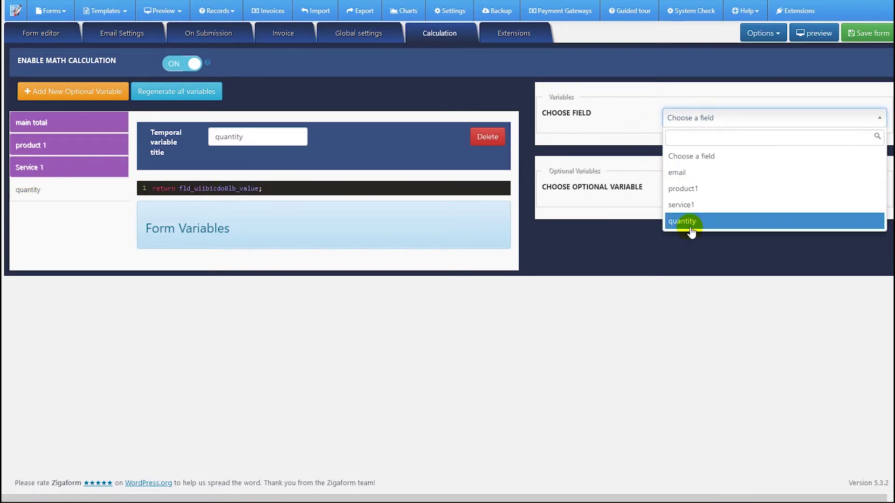
click(688, 223)
click(700, 149)
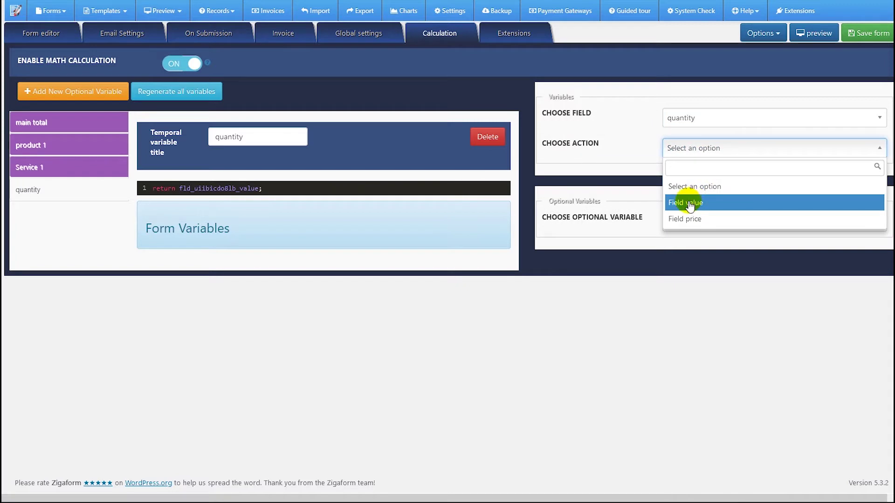
click(694, 204)
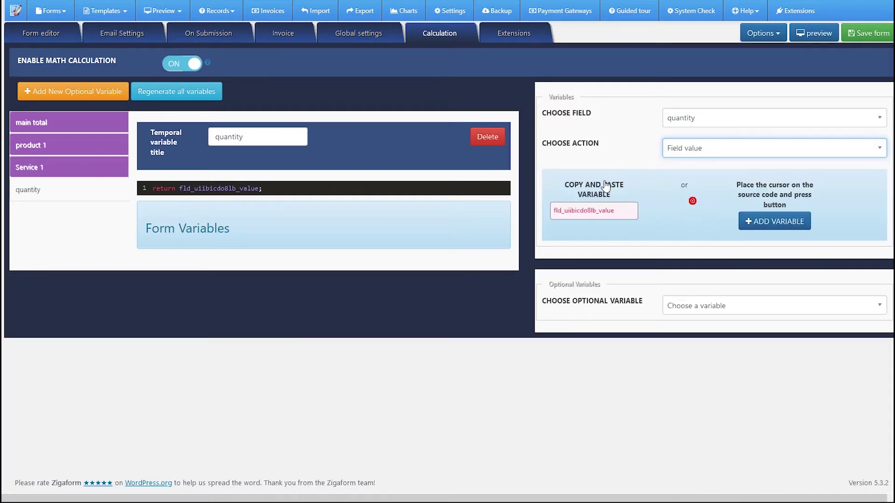
double_click(583, 211)
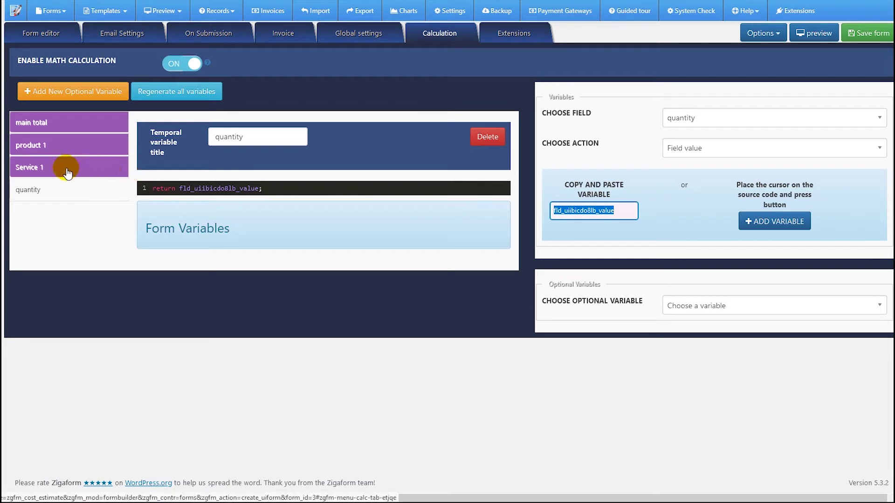
click(145, 193)
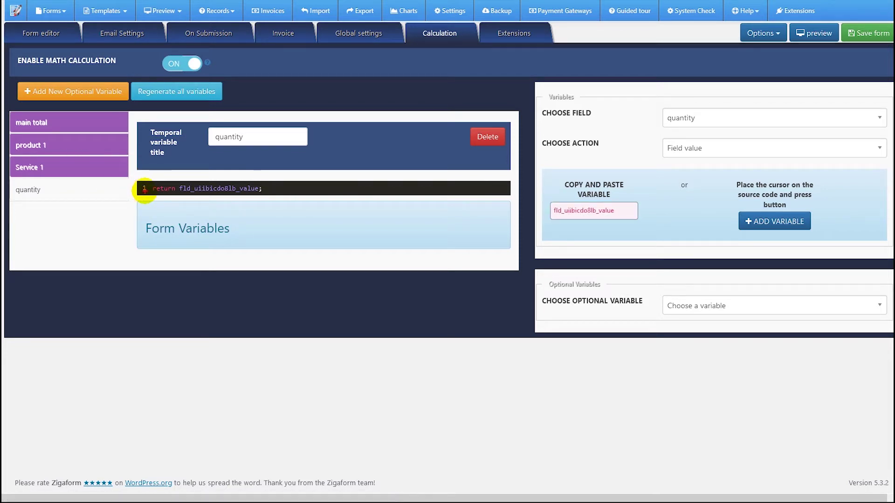
mouse_move(544, 211)
mouse_down()
mouse_move(279, 190)
mouse_move(266, 178)
mouse_move(265, 212)
mouse_up()
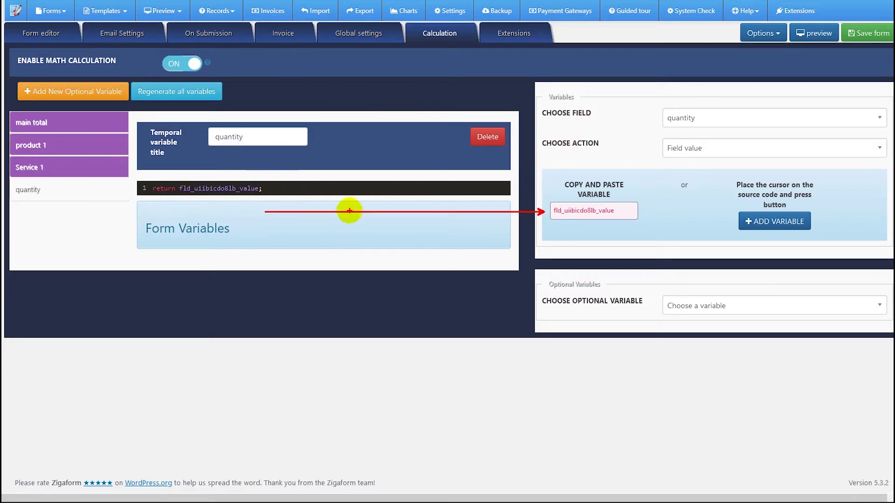
key(Escape)
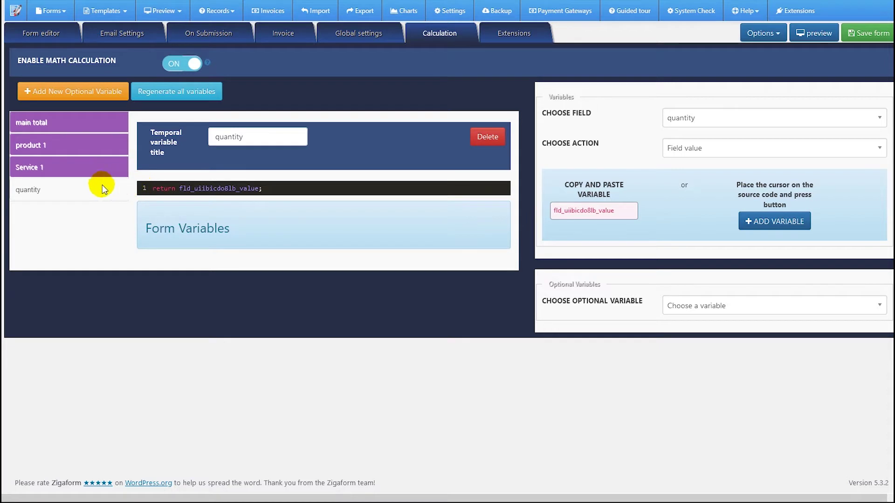
Open the Service 1 calculation and examine its code from the price variable to the returned sub_total
click(71, 169)
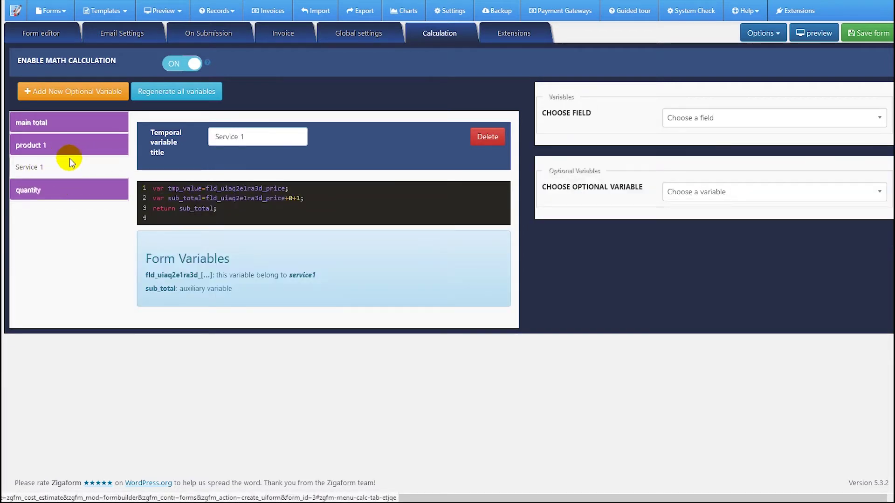
click(229, 211)
drag(212, 210, 137, 183)
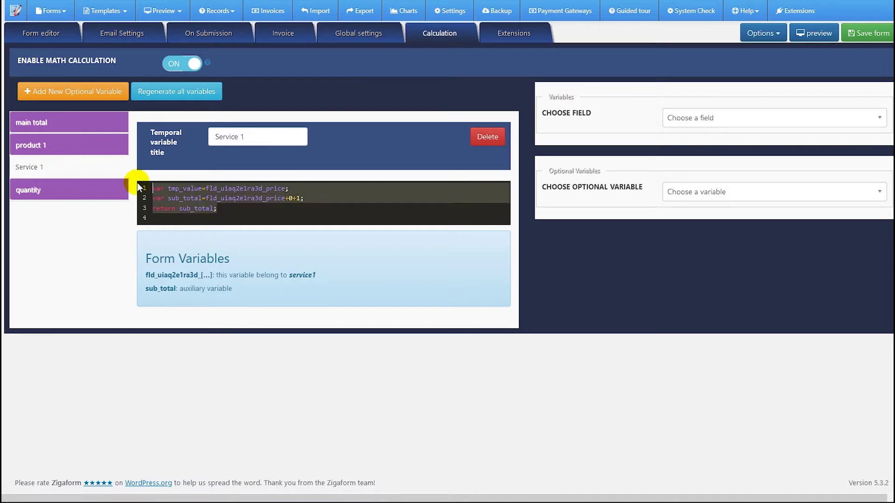
click(234, 214)
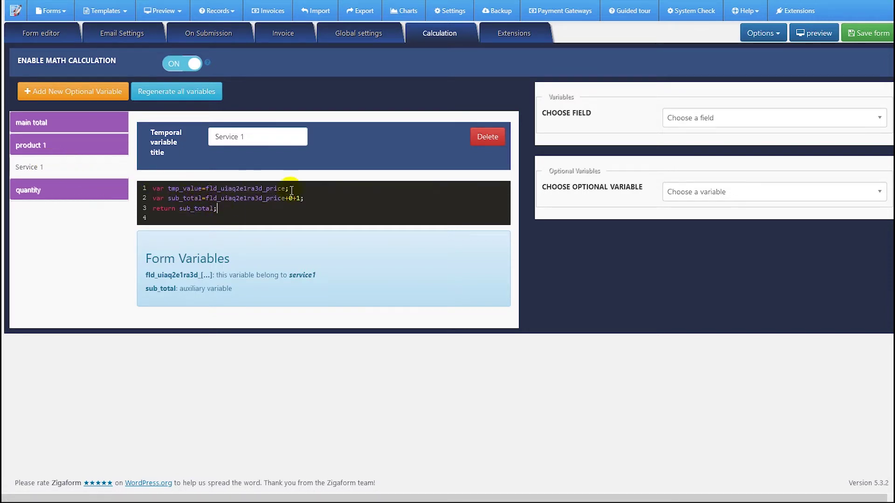
Look up the service1 field's variable for the Field price action and compare it with the one assigned to tmp_value
click(689, 123)
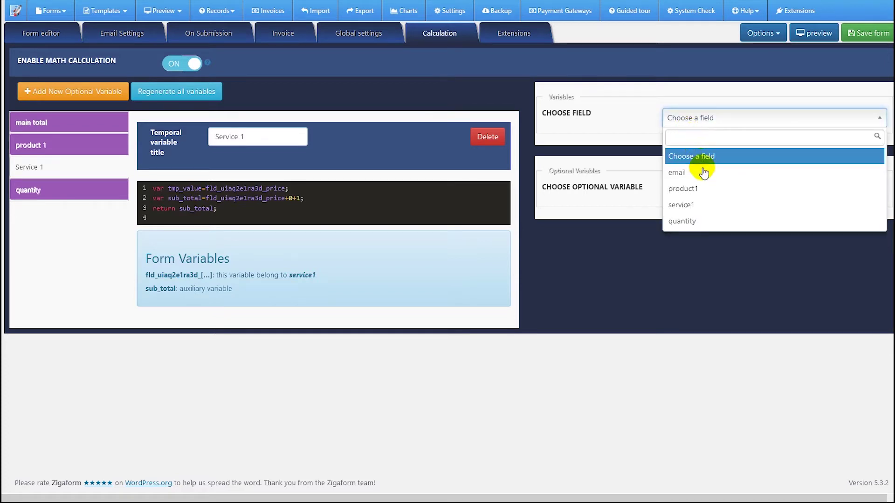
click(687, 207)
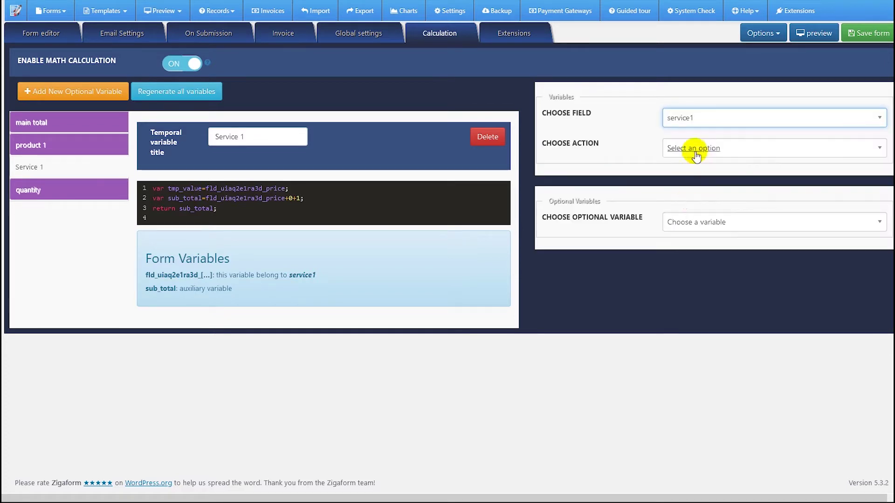
click(694, 149)
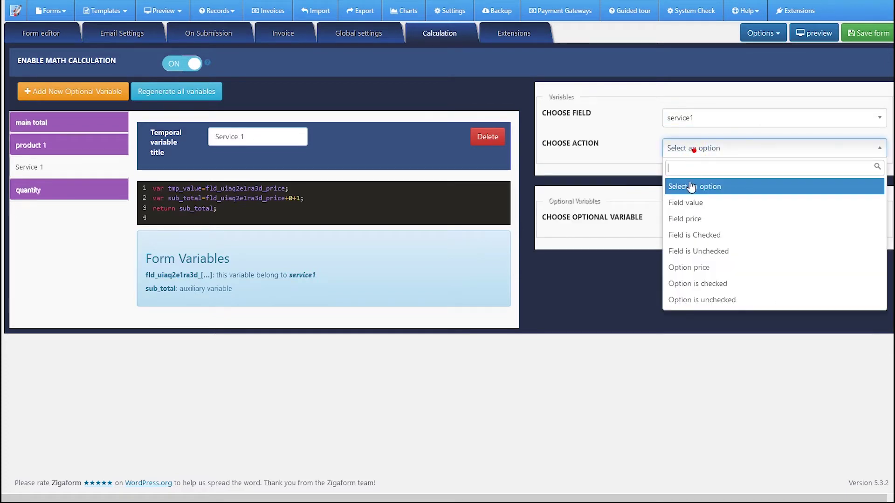
click(689, 219)
click(622, 210)
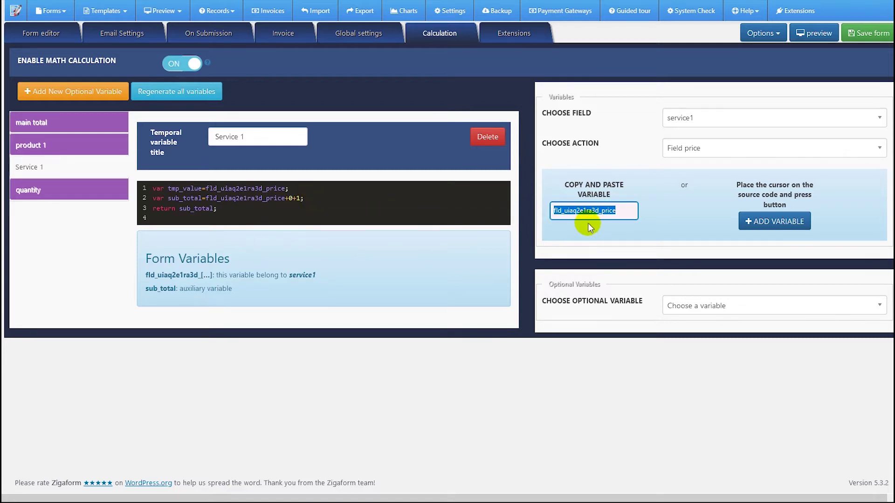
drag(284, 189, 196, 189)
click(210, 189)
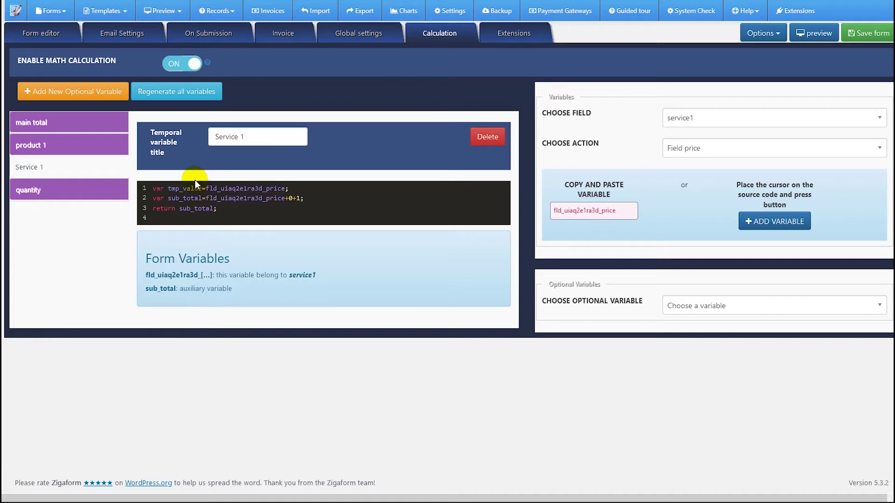
In the Service 1 code, replace the price variable in the sub_total line with tmp_value, then check the return statement
drag(285, 199, 213, 203)
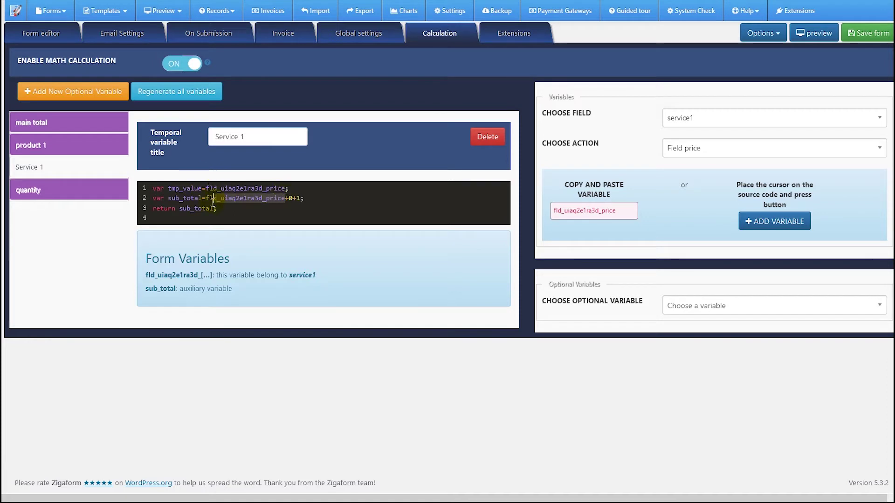
text(tmp)
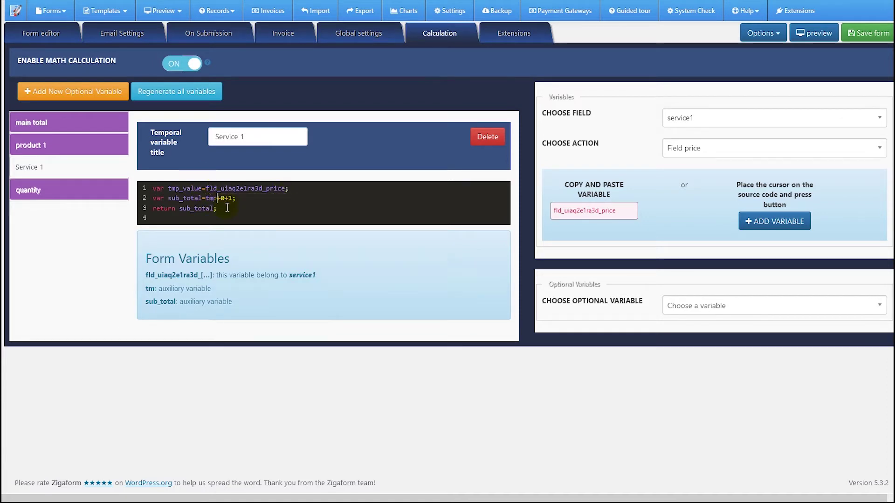
text(_val)
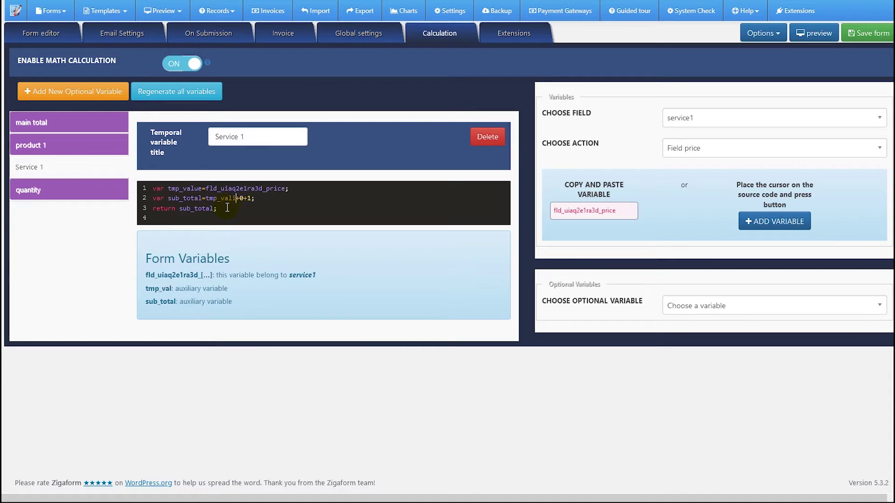
text(ue)
drag(221, 209, 132, 208)
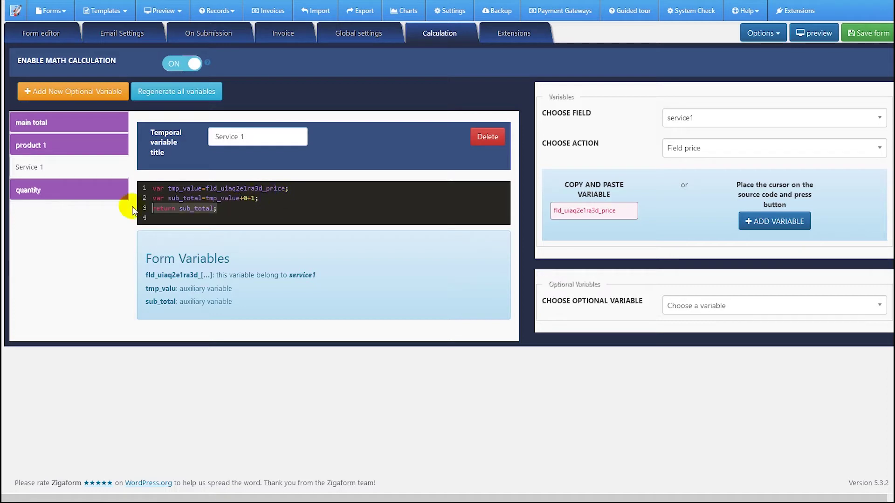
click(190, 196)
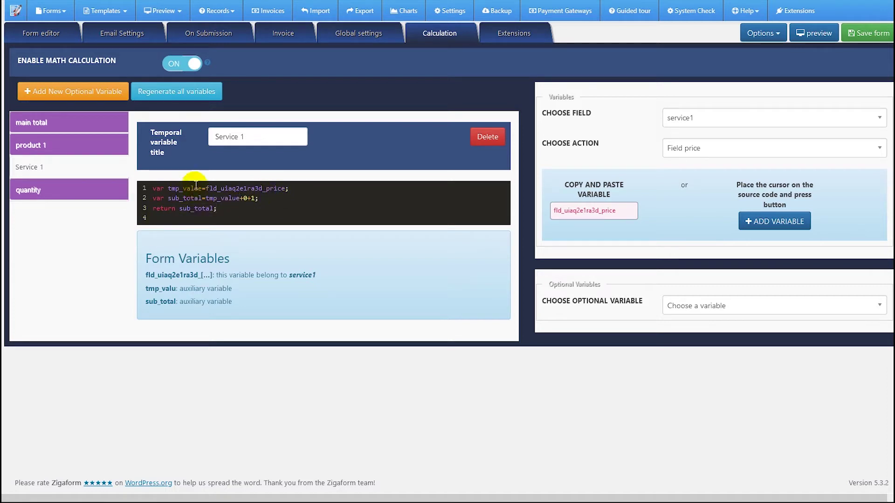
In the product 1 calculation, look up the product1 field's Field price variable and compare it with the code and returned tmp_price
click(32, 147)
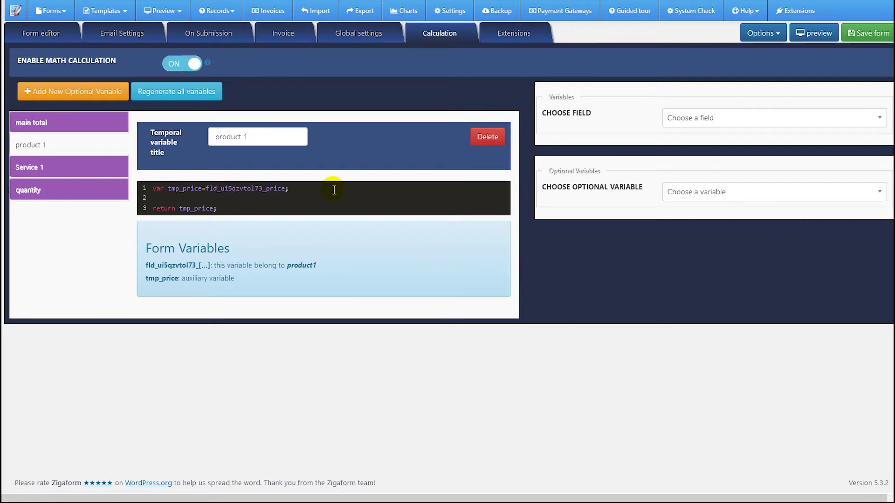
click(699, 118)
click(689, 187)
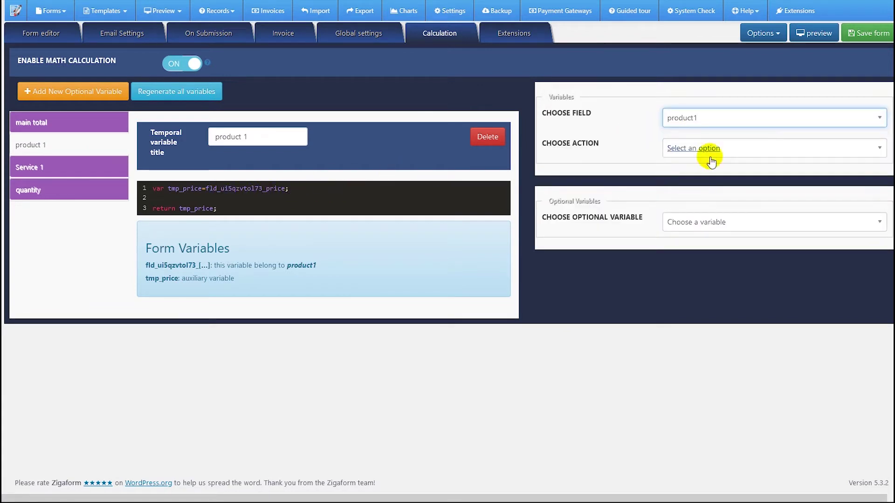
click(709, 150)
click(686, 219)
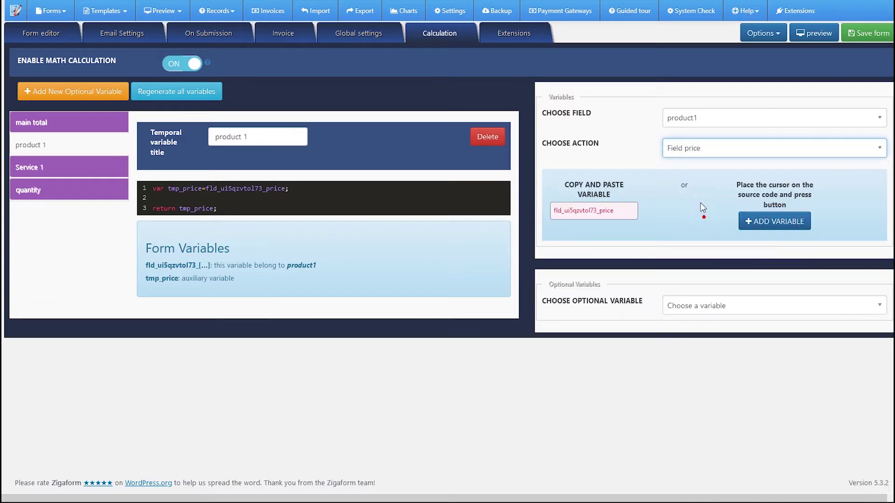
click(612, 216)
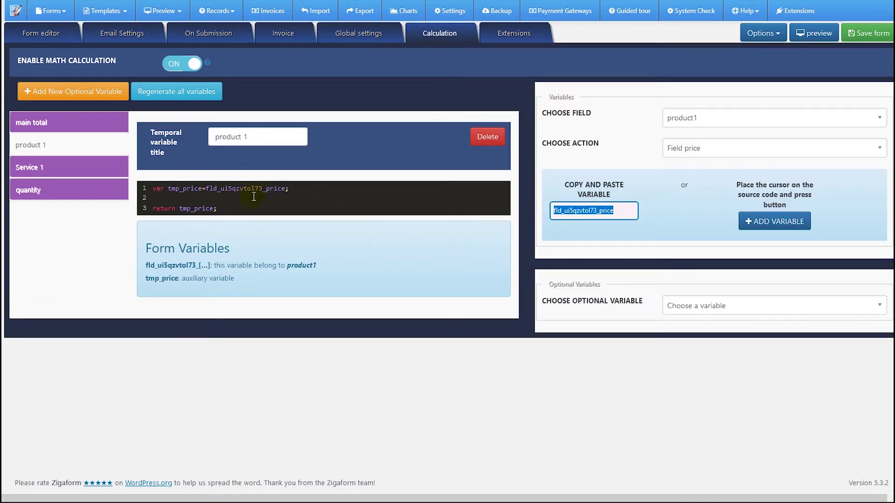
drag(230, 208, 167, 209)
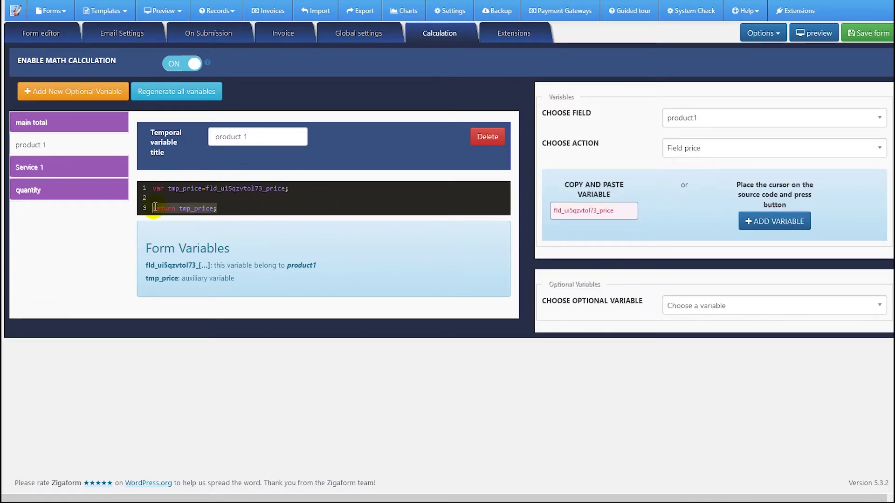
click(208, 208)
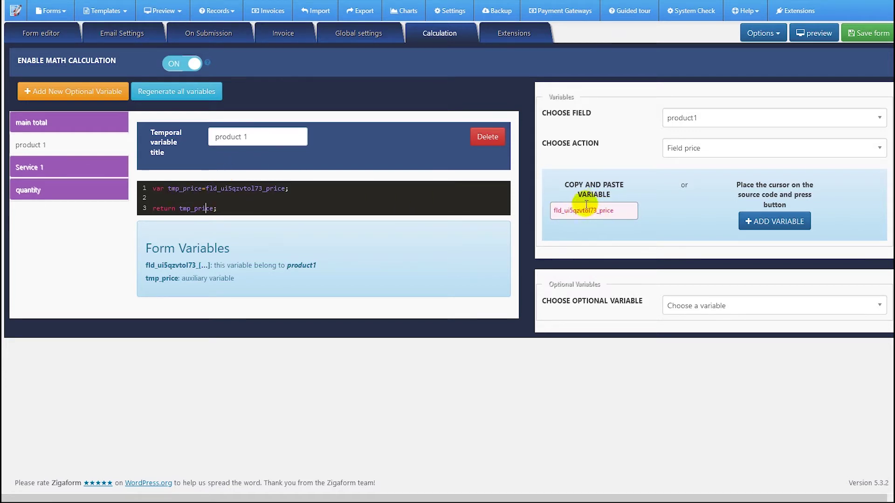
In the main total calculation, look up the quantity field's Field value variable and compare it with the one assigned to tmp_quantity
click(61, 124)
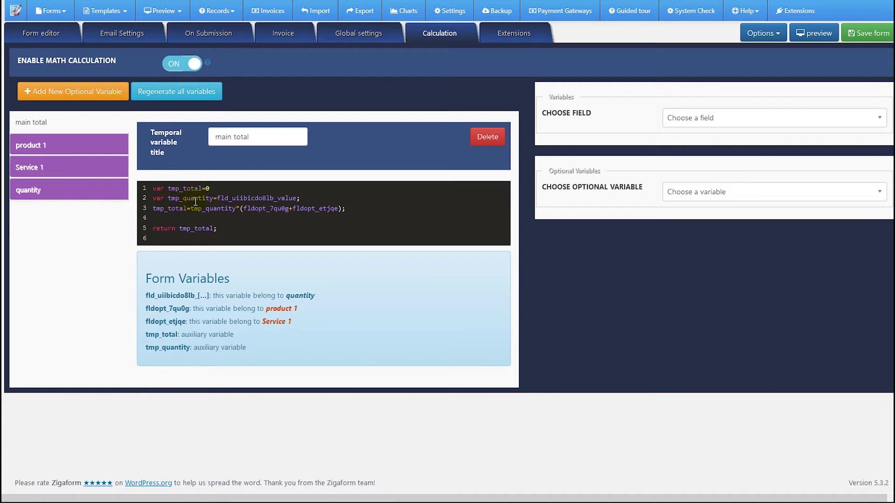
drag(222, 199, 304, 198)
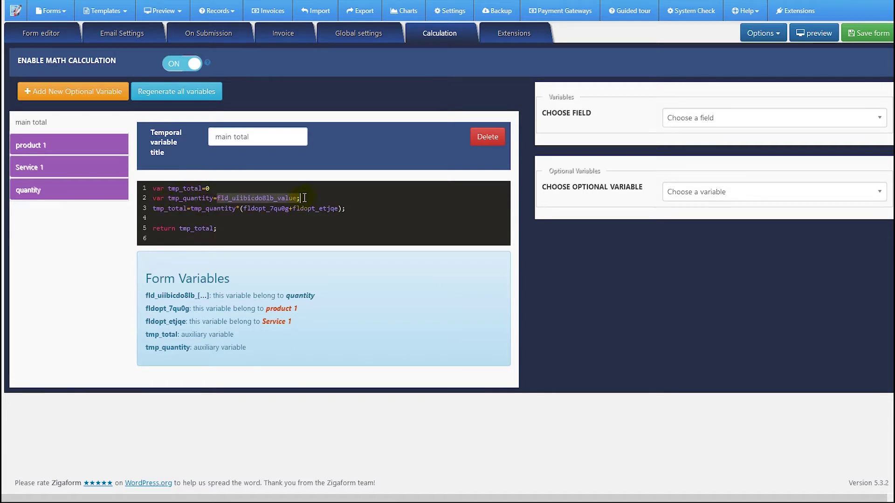
click(720, 118)
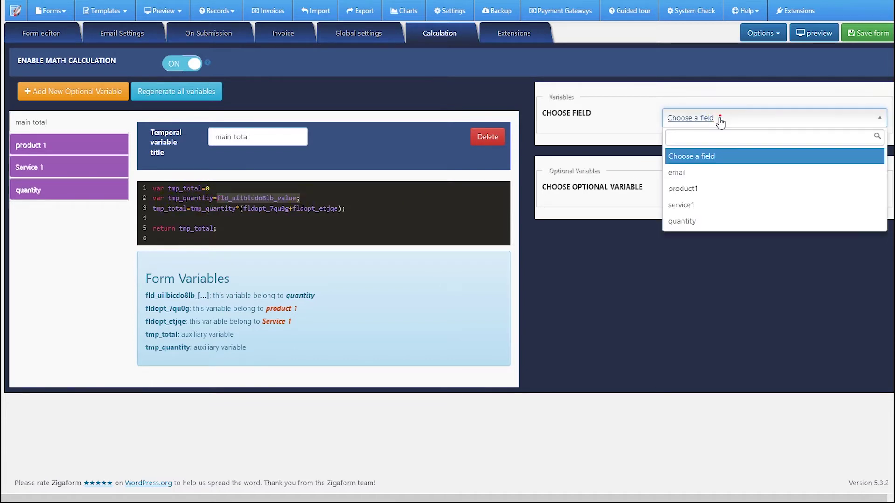
click(692, 217)
click(689, 148)
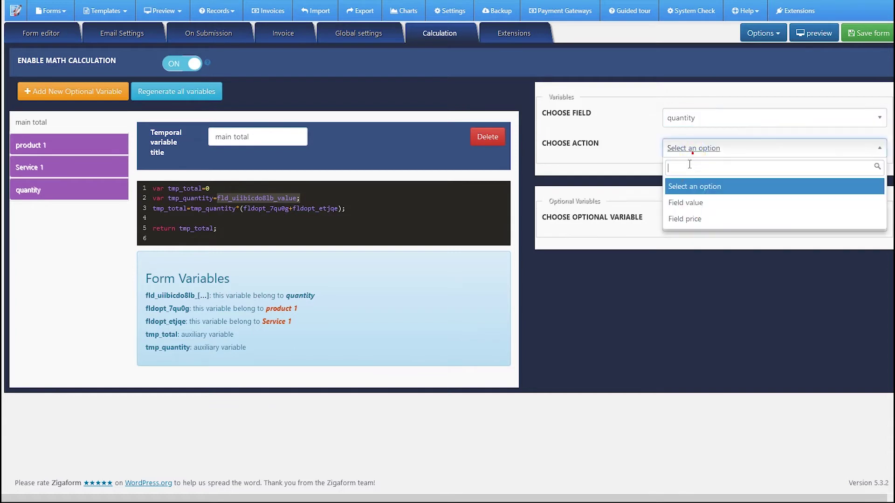
click(673, 201)
double_click(617, 214)
click(280, 216)
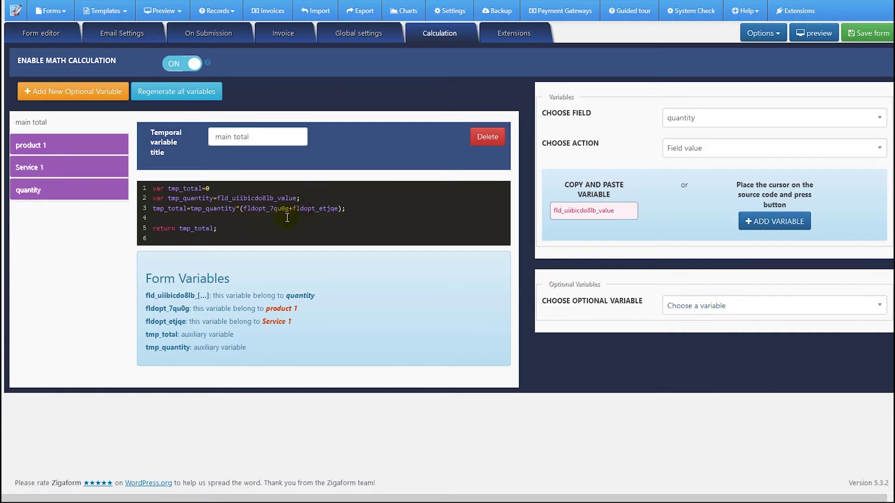
Look up the optional variables product 1 and Service 1 and compare them with those in the main total's tmp_total formula
drag(289, 210, 238, 209)
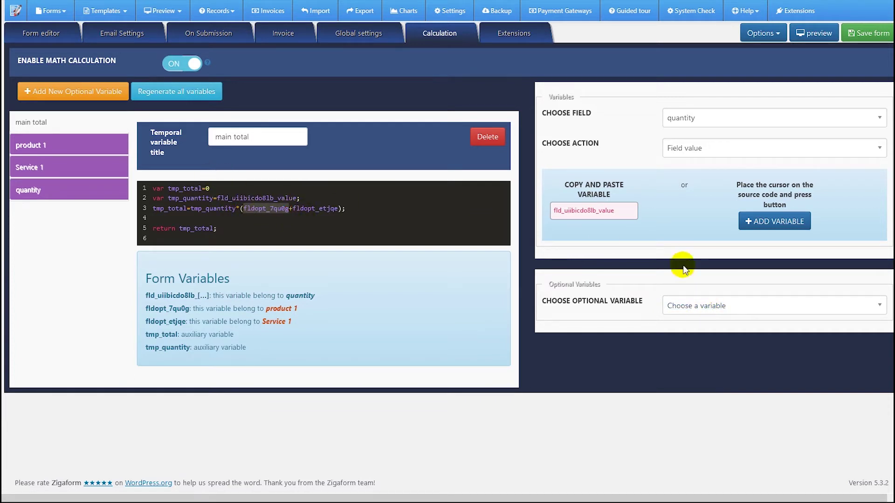
click(681, 306)
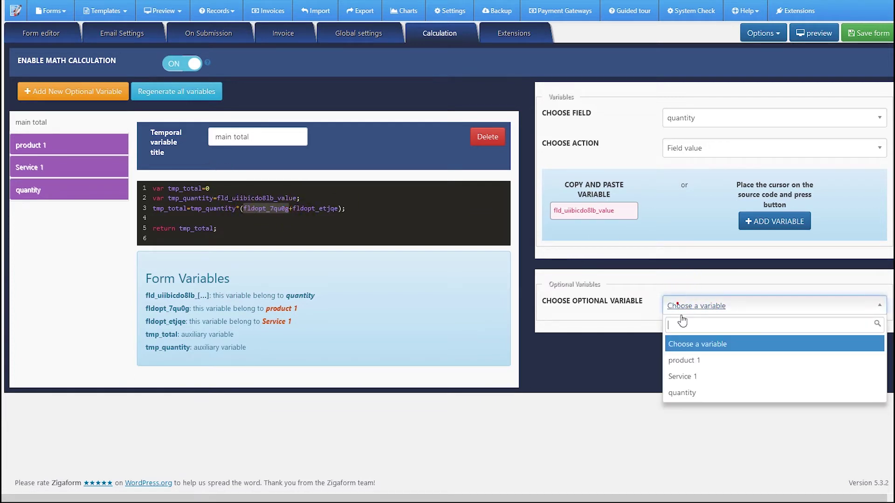
click(688, 363)
click(592, 360)
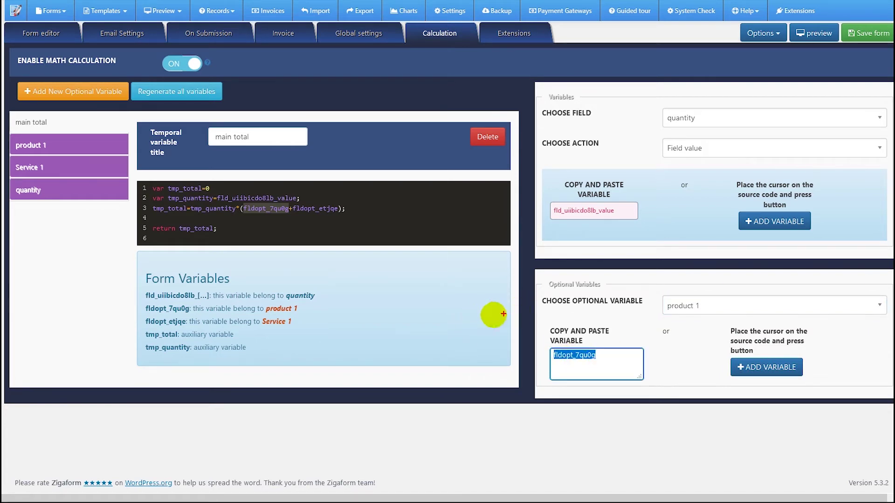
drag(538, 349, 276, 213)
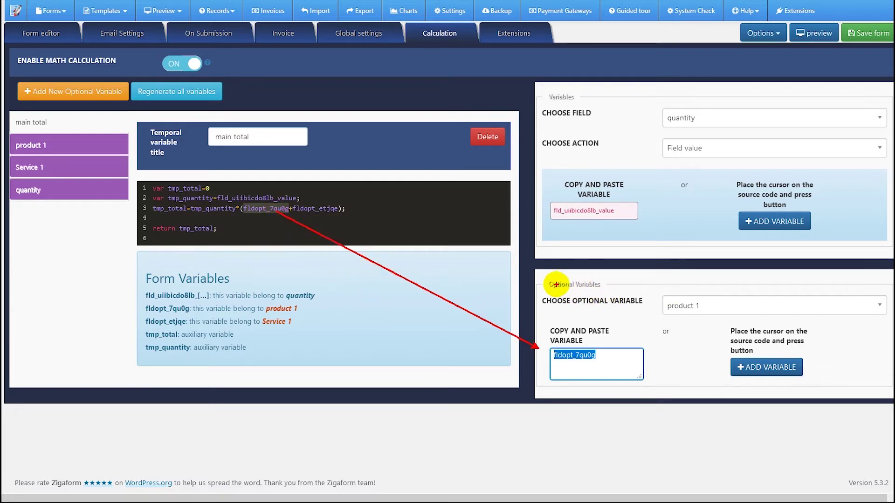
click(666, 310)
click(697, 382)
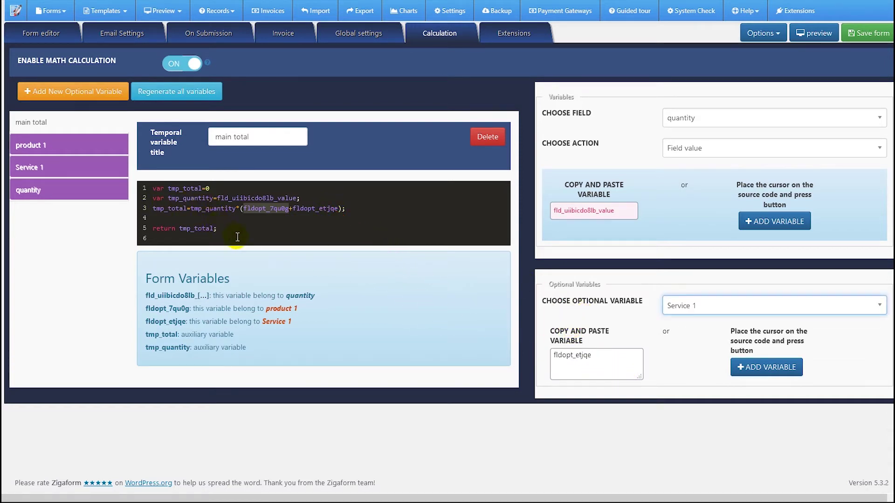
drag(232, 231, 205, 214)
click(211, 219)
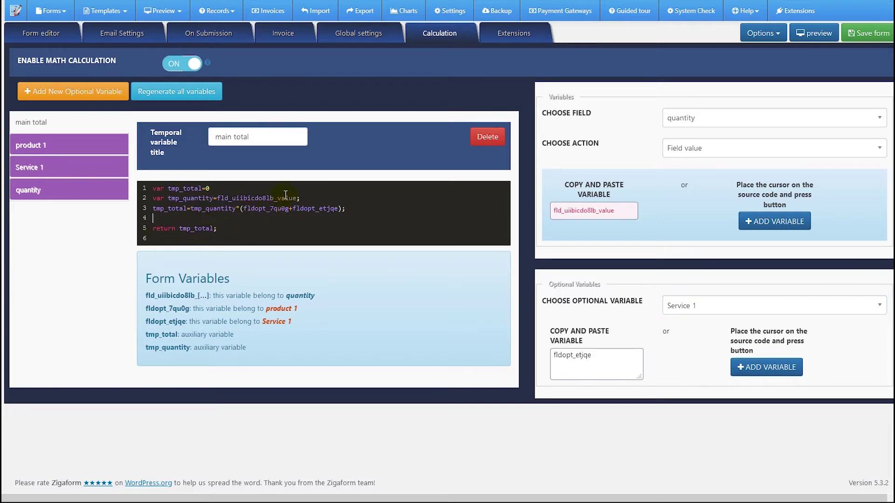
Check the WooCommerce integration settings in the form's extension settings, then save the form
click(44, 33)
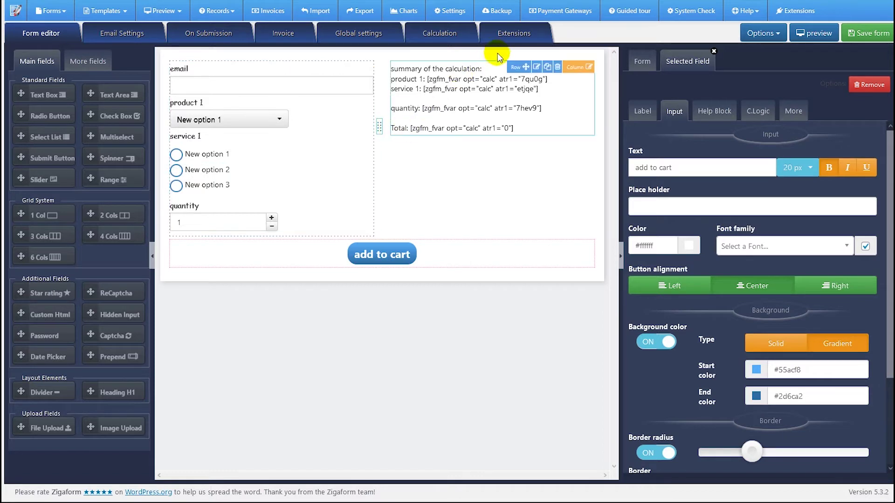
click(497, 33)
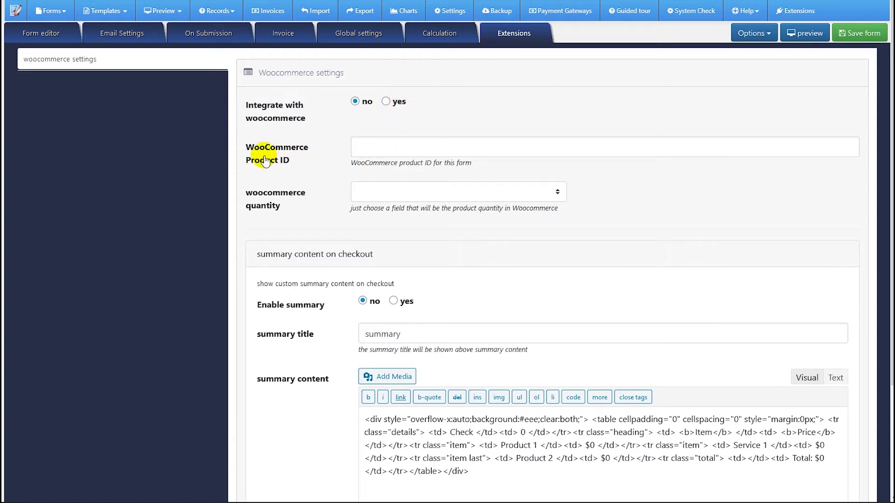
click(356, 148)
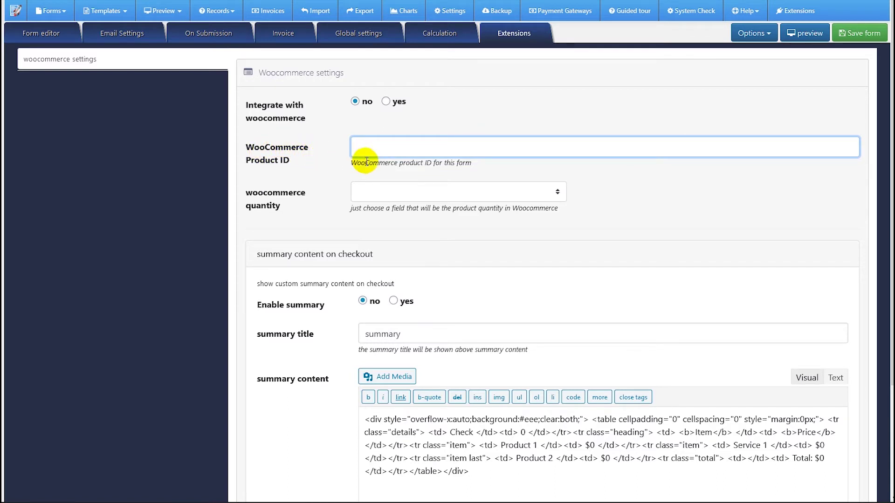
click(853, 37)
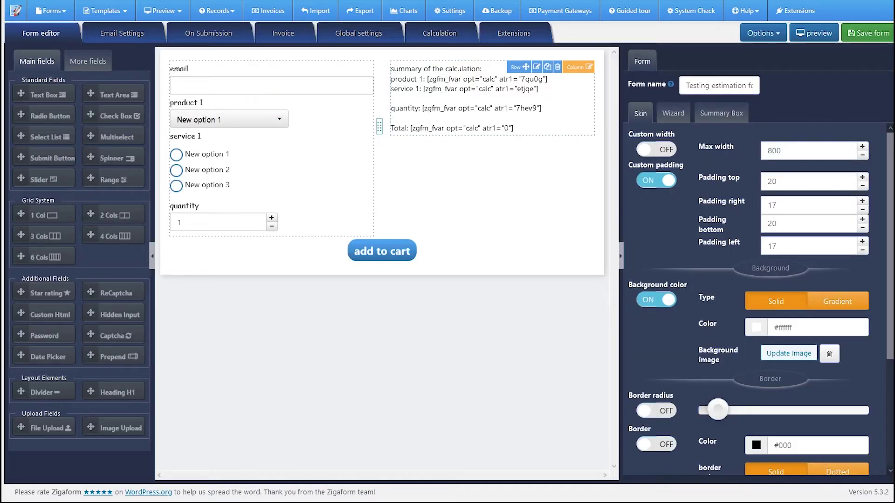
Add a new WooCommerce product titled "my custom estimation form" with the description "here my description"
mouse_move(4, 196)
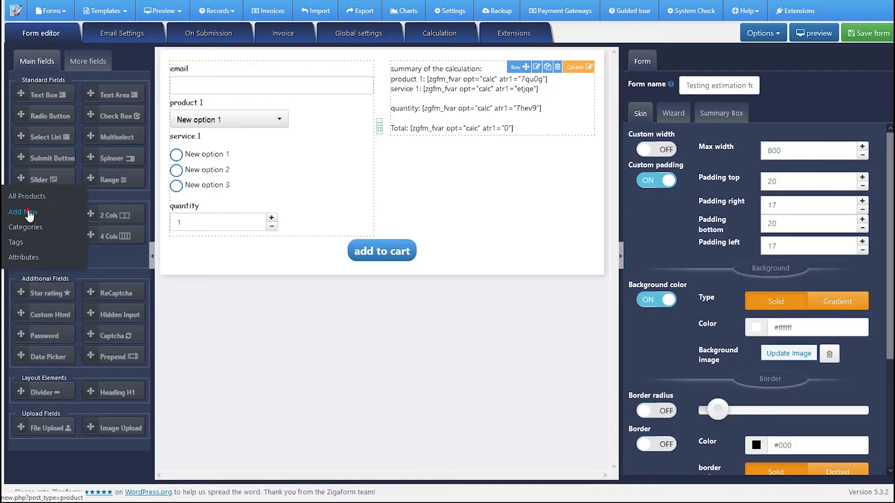
click(31, 214)
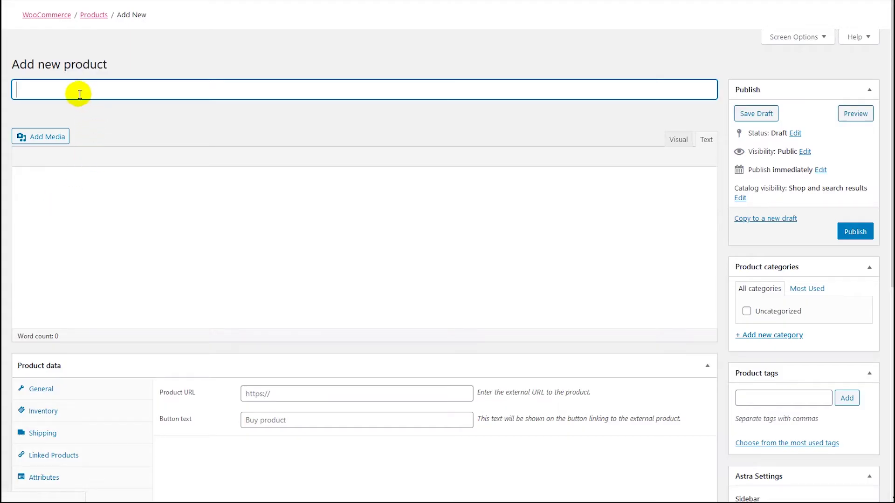
text(my custom estimation form)
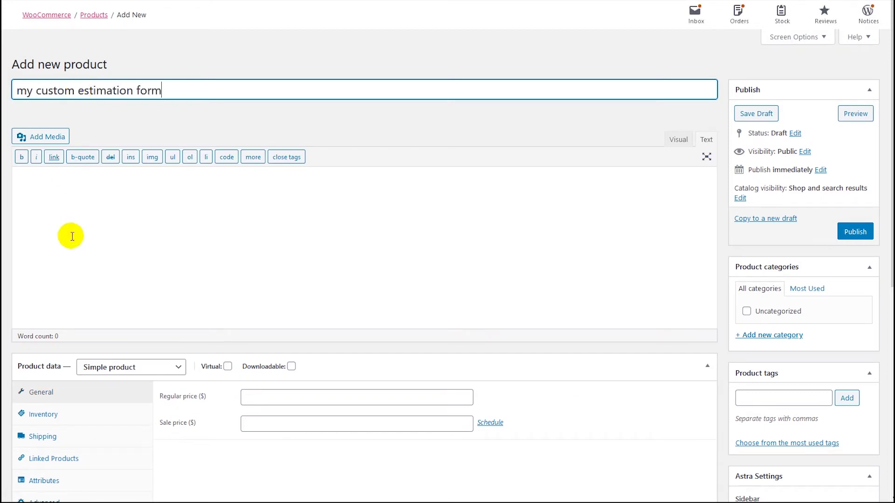
click(91, 244)
text(here my description)
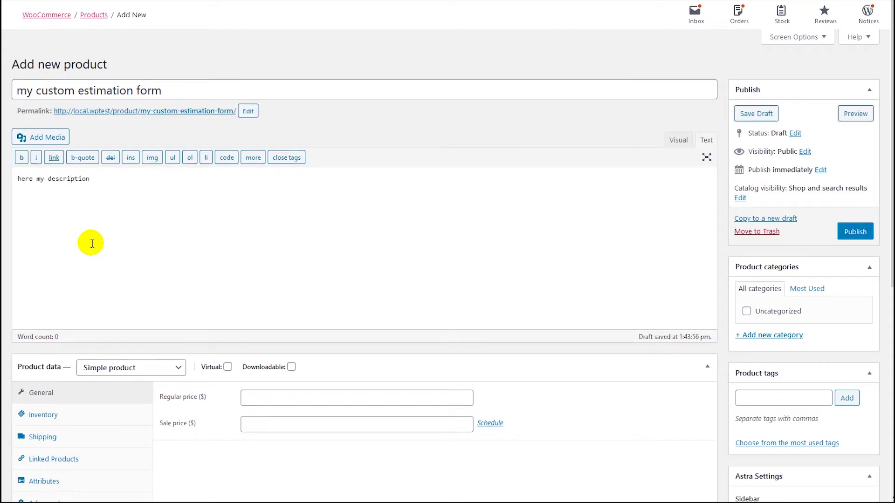
Set the product's regular price to 10 and sale price to 0, and assign it to the Uncategorized category
click(262, 405)
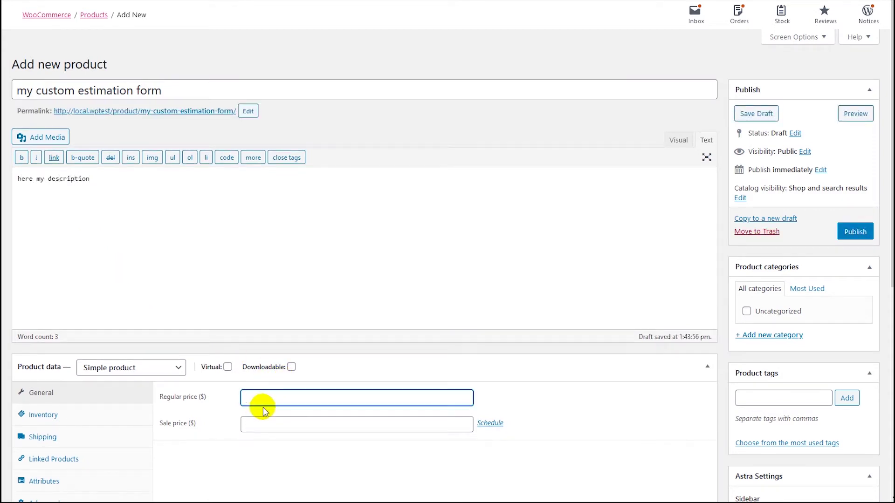
text(10)
click(266, 418)
text(0)
scroll(676, 293, down, 5)
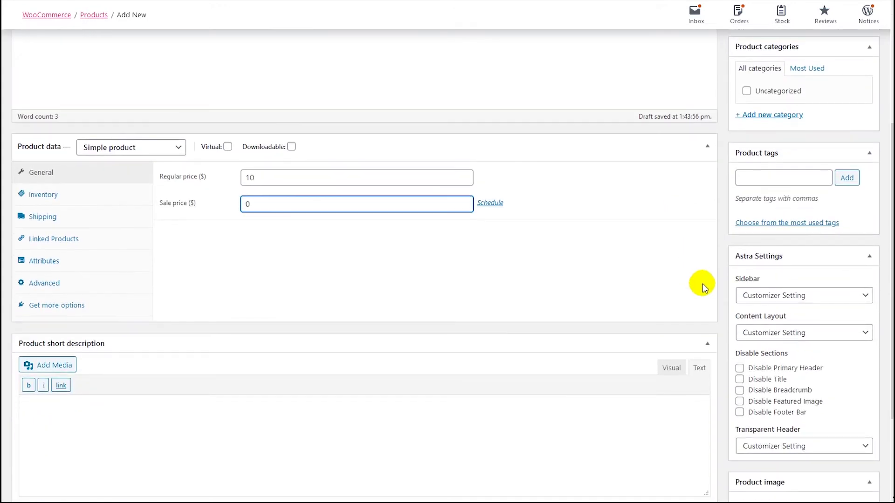
scroll(703, 282, up, 4)
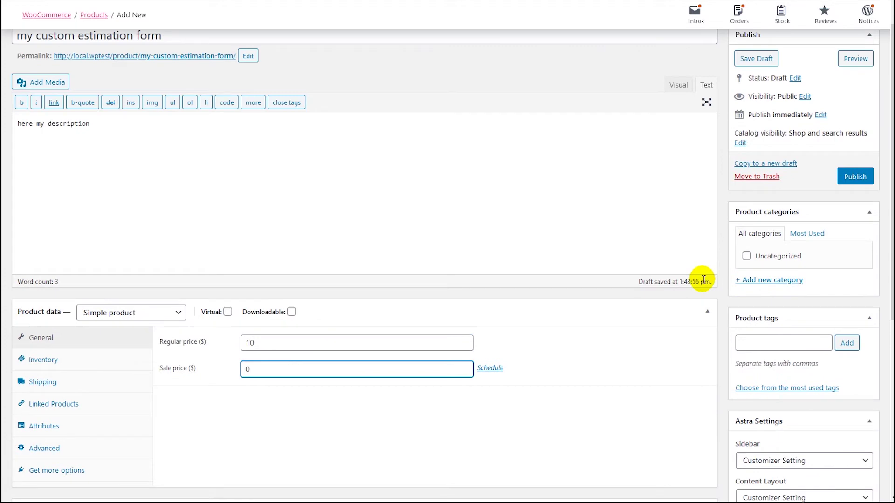
click(746, 257)
Set the product image to Drinkfinity-Website.jpg from the media library
scroll(835, 304, down, 5)
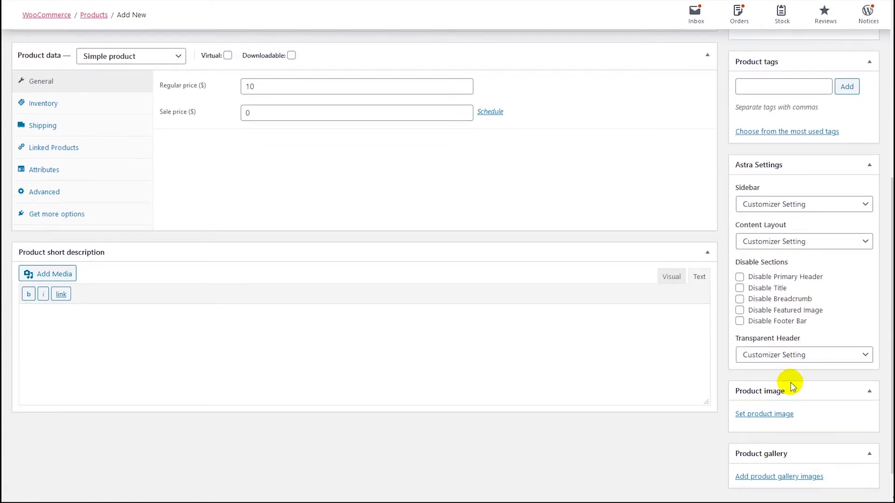
scroll(787, 386, down, 1)
click(772, 383)
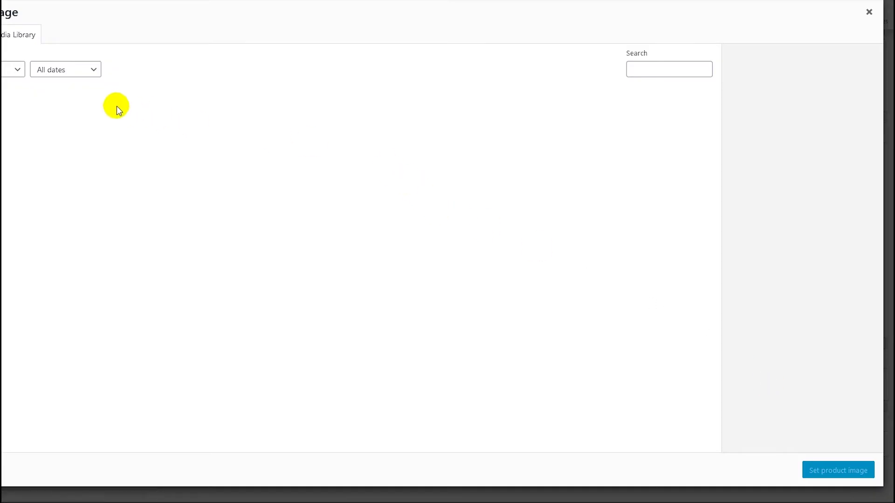
click(7, 124)
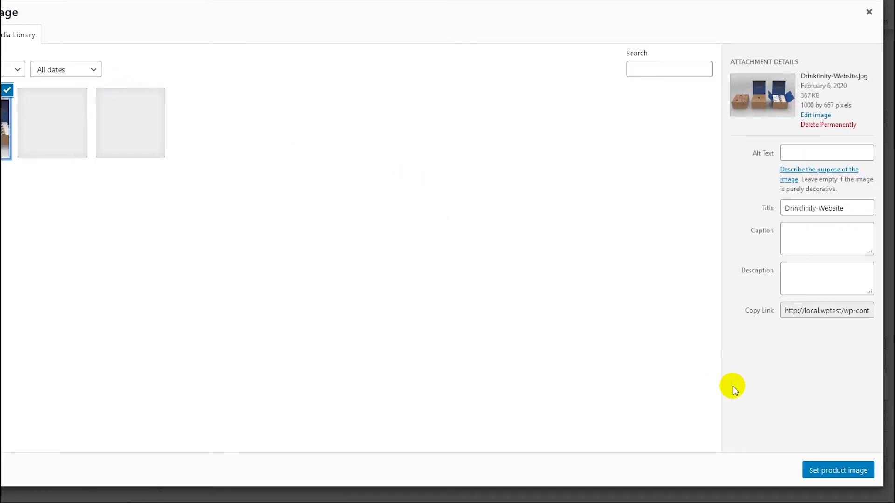
click(834, 469)
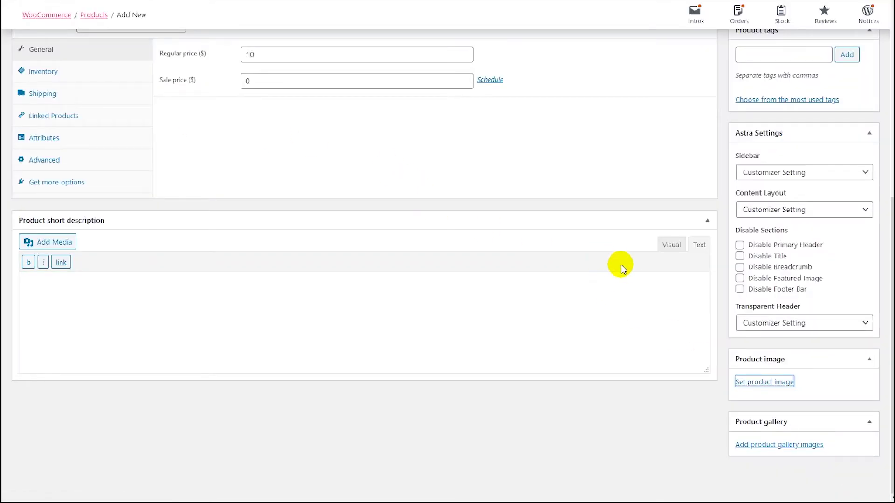
Change the product's catalog visibility to Hidden and publish the product
scroll(620, 263, up, 7)
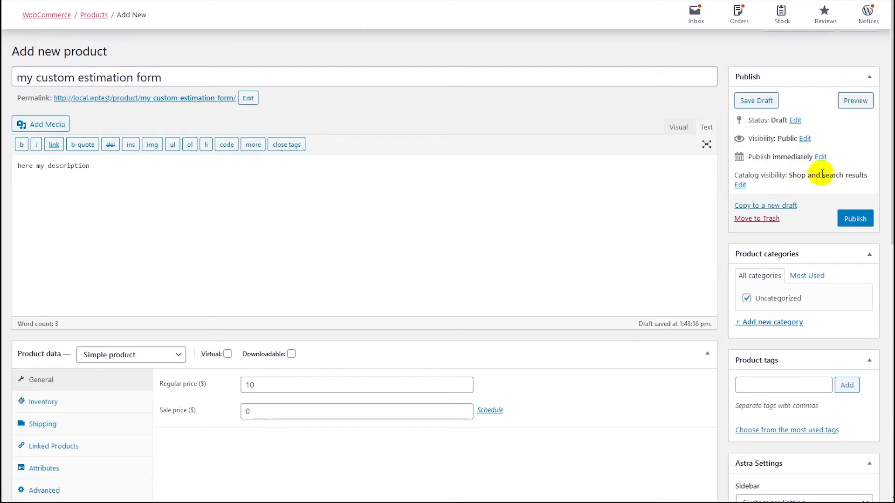
click(740, 185)
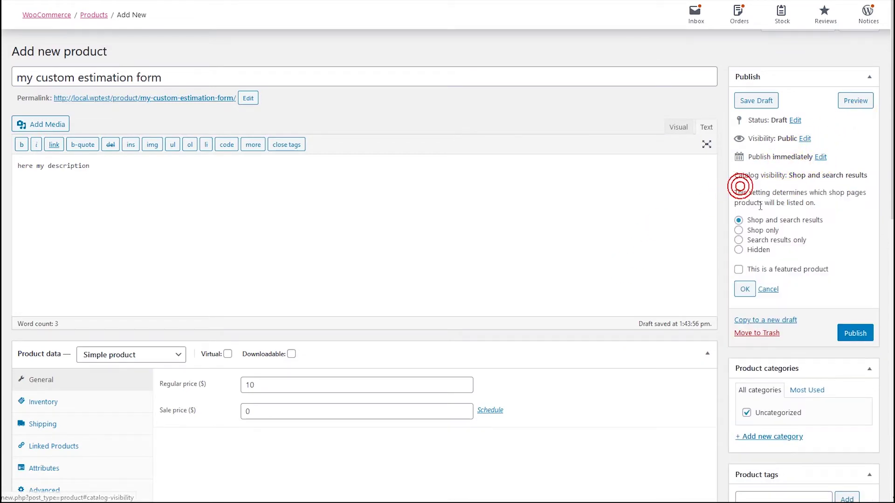
click(739, 250)
click(745, 290)
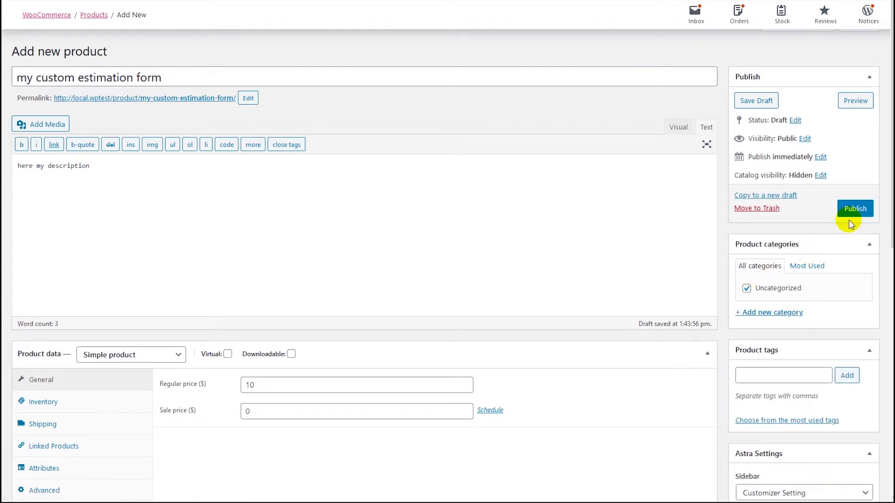
click(847, 212)
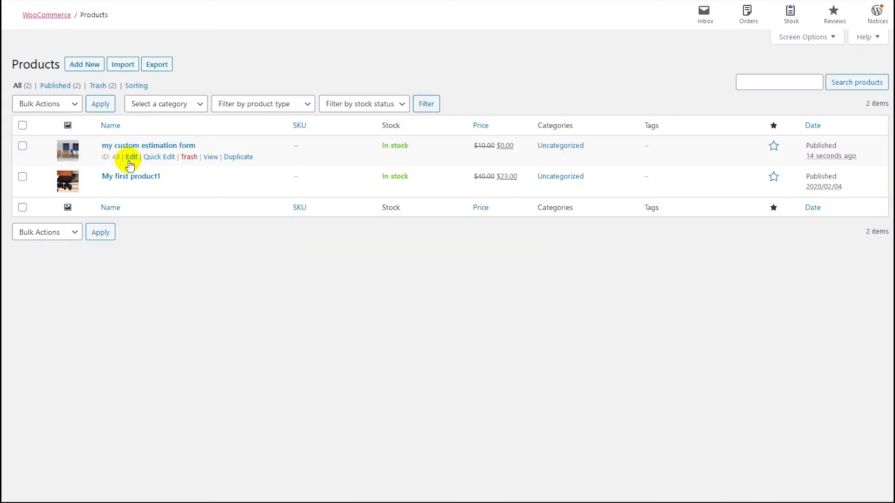
Look up the new product's ID, enable WooCommerce integration in the form's extension settings and enter 43 as the WooCommerce Product ID
mouse_move(120, 157)
mouse_down()
mouse_move(103, 160)
mouse_move(112, 156)
mouse_up()
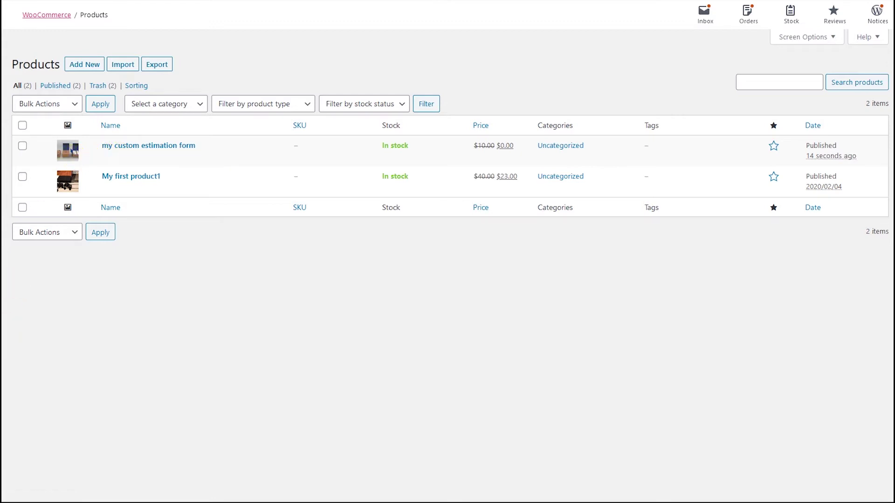
mouse_move(5, 386)
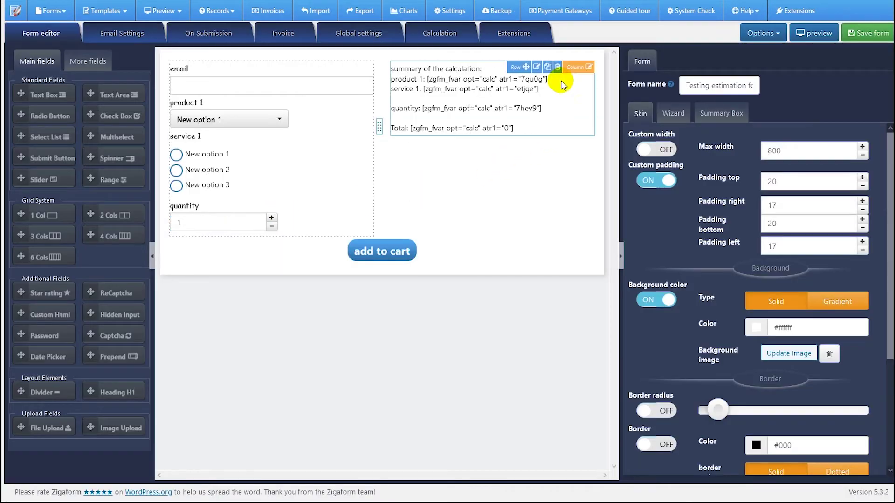
click(513, 36)
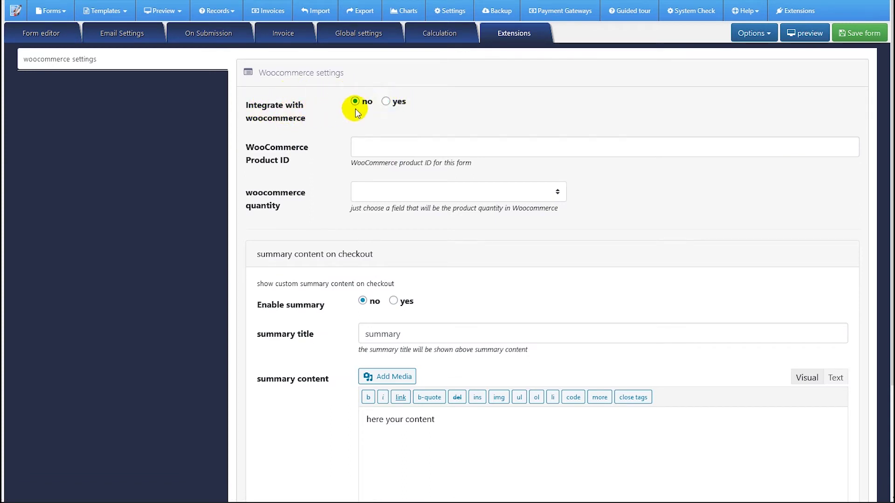
click(386, 101)
click(374, 148)
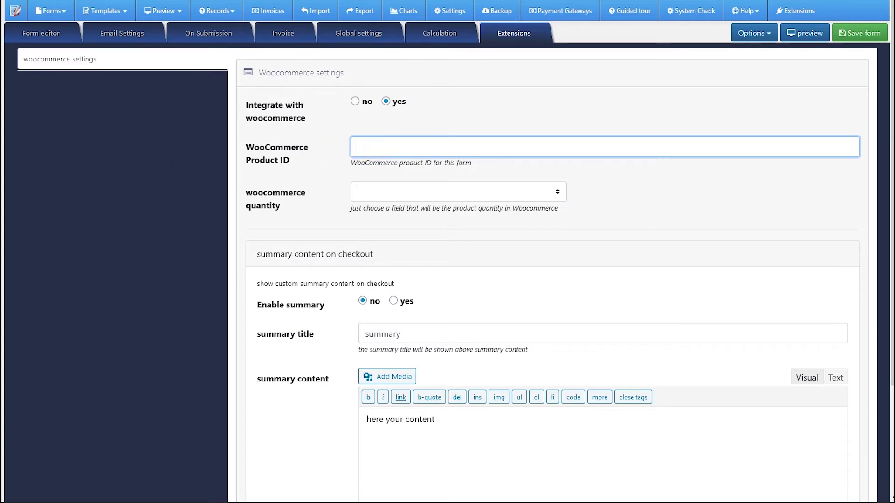
right_click(29, 206)
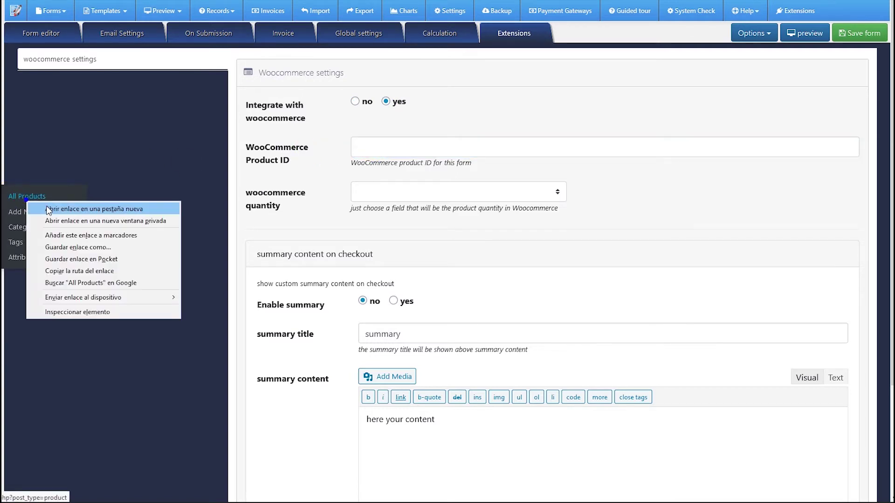
click(44, 203)
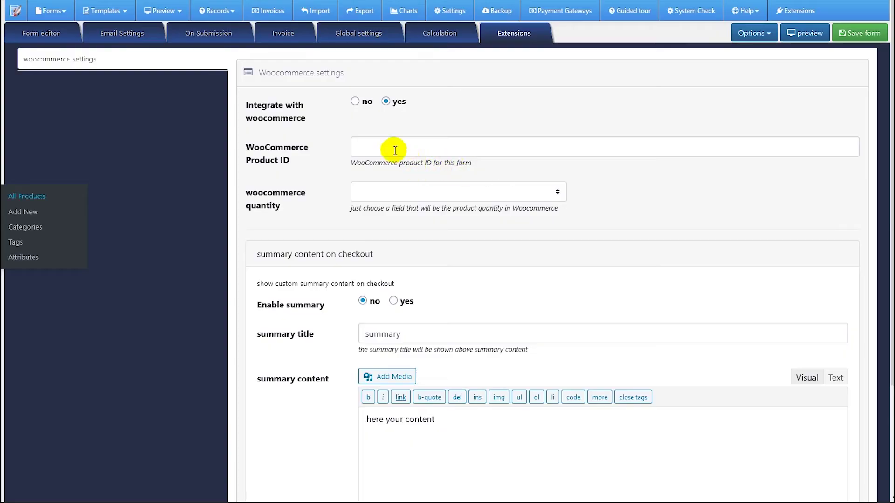
click(391, 149)
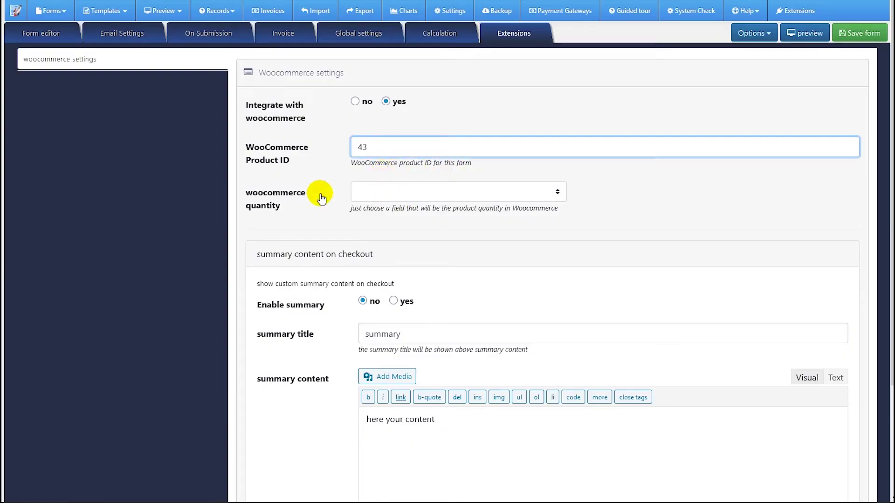
Choose the quantity field as the form's WooCommerce quantity and look over the checkout summary settings
click(391, 192)
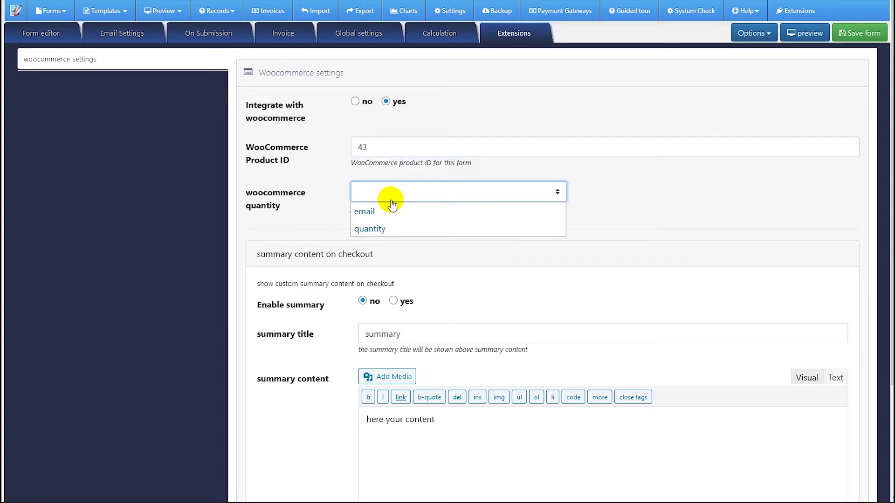
click(369, 230)
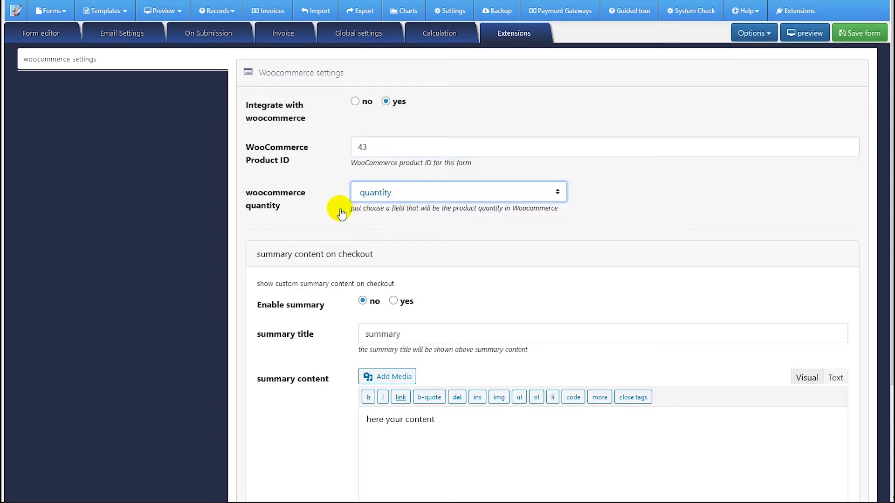
scroll(339, 256, down, 2)
scroll(340, 256, up, 1)
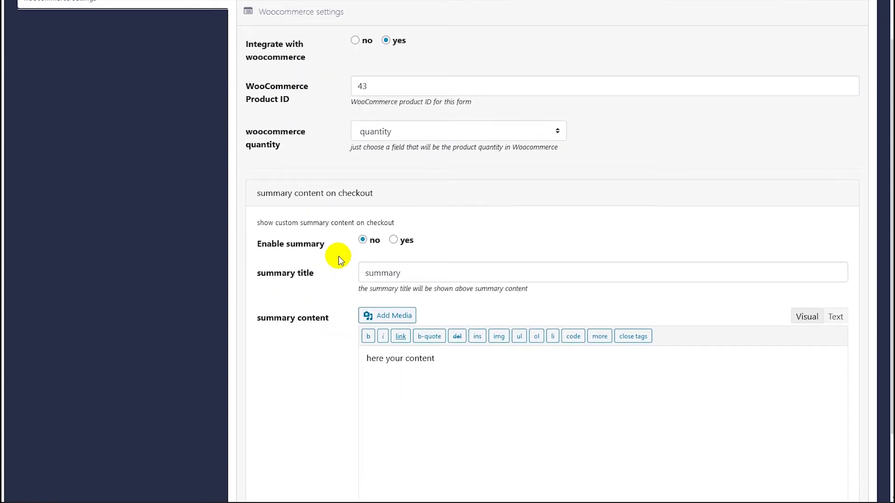
scroll(342, 256, down, 1)
scroll(343, 257, up, 1)
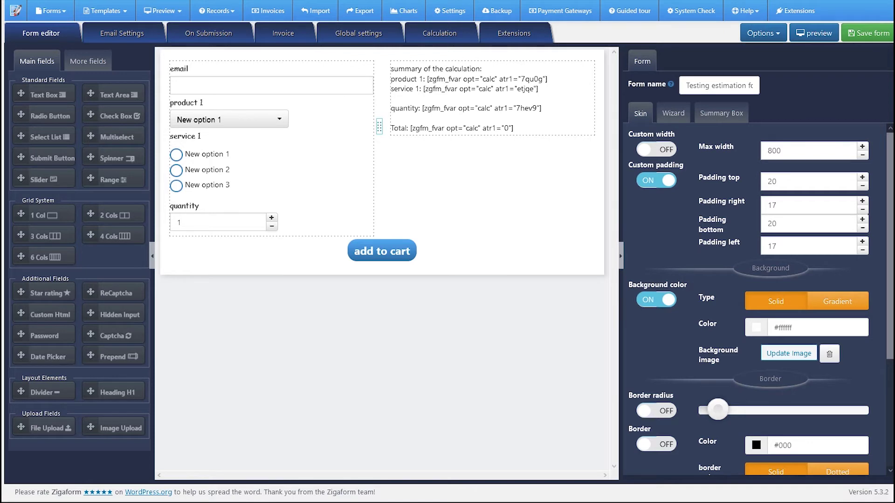
Create a new WordPress page titled "my custom estimation form"
mouse_move(3, 140)
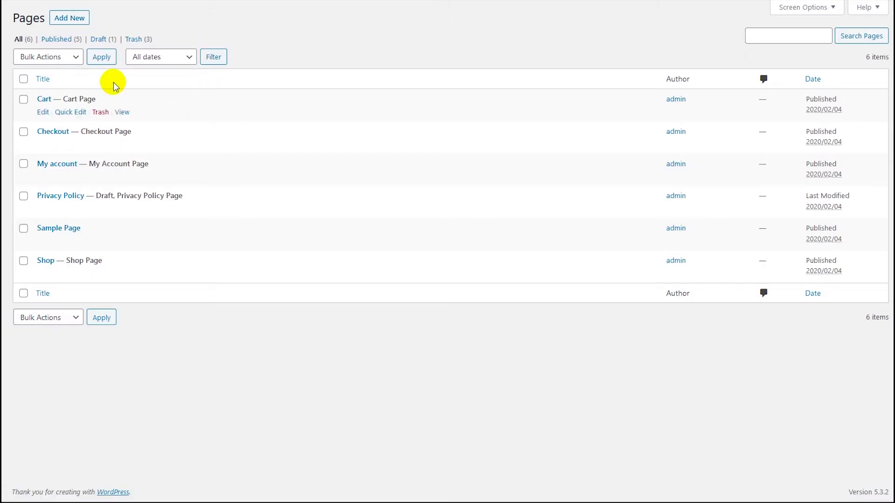
click(74, 23)
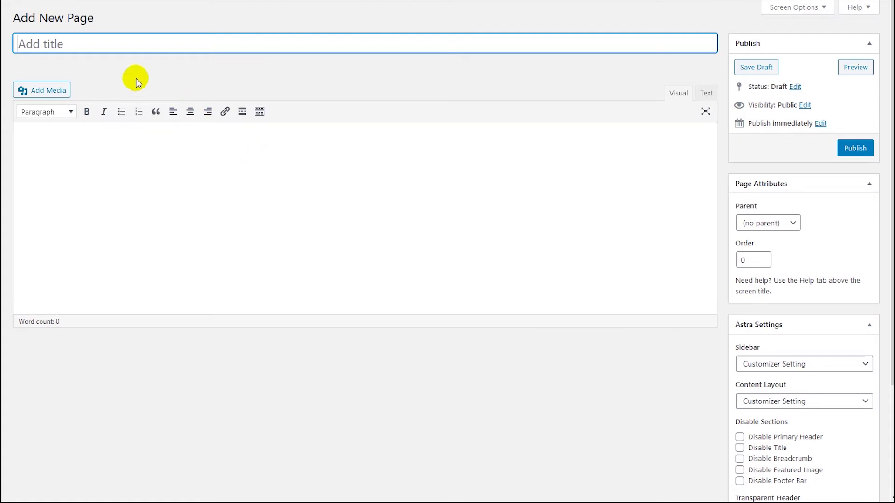
click(62, 50)
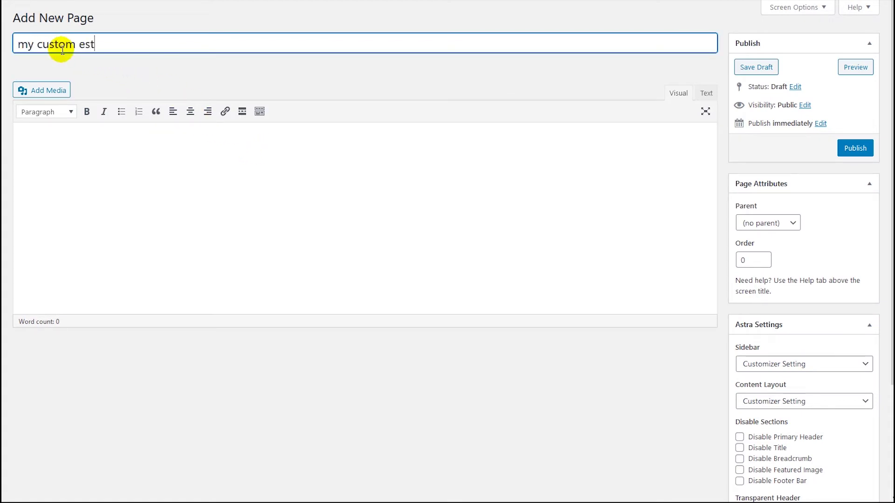
click(259, 287)
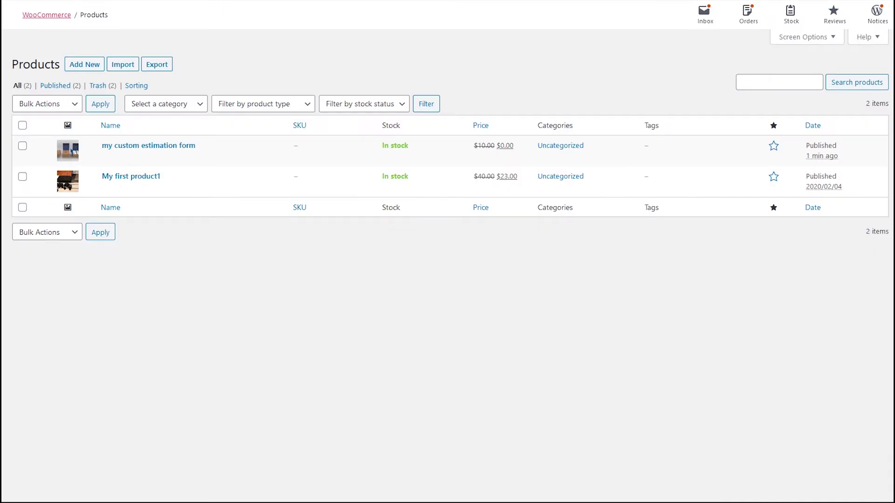
Copy the main shortcode of the Testing estimation form from the Zigaform form list
mouse_move(4, 387)
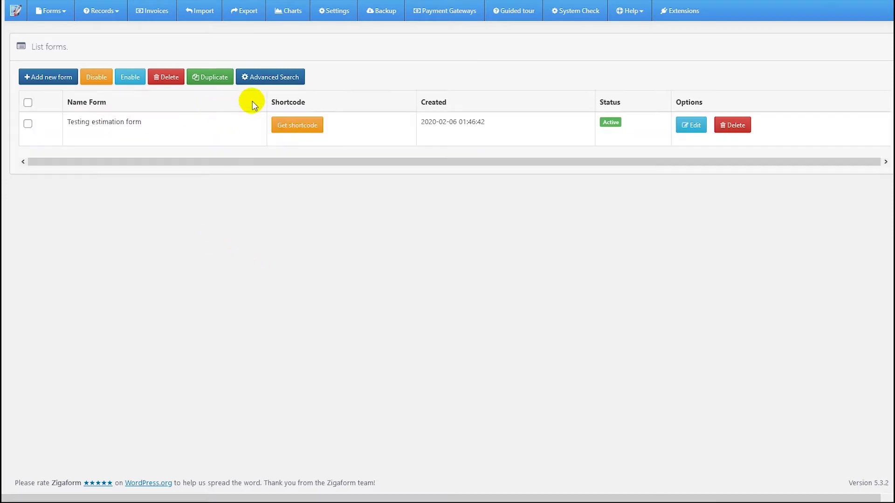
click(310, 125)
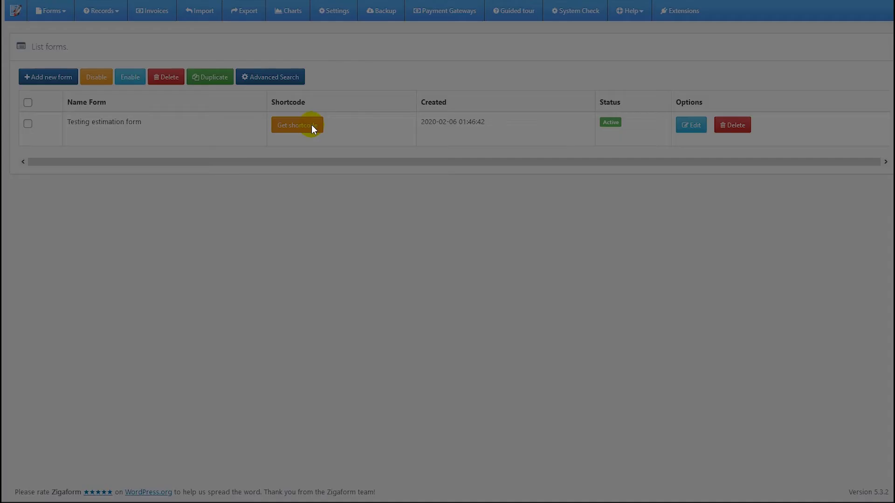
click(399, 93)
key(ctrl+c)
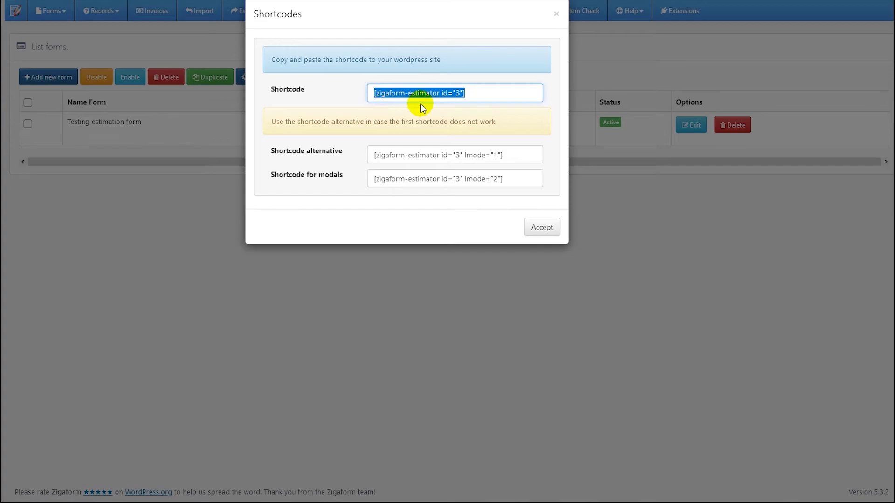
click(550, 230)
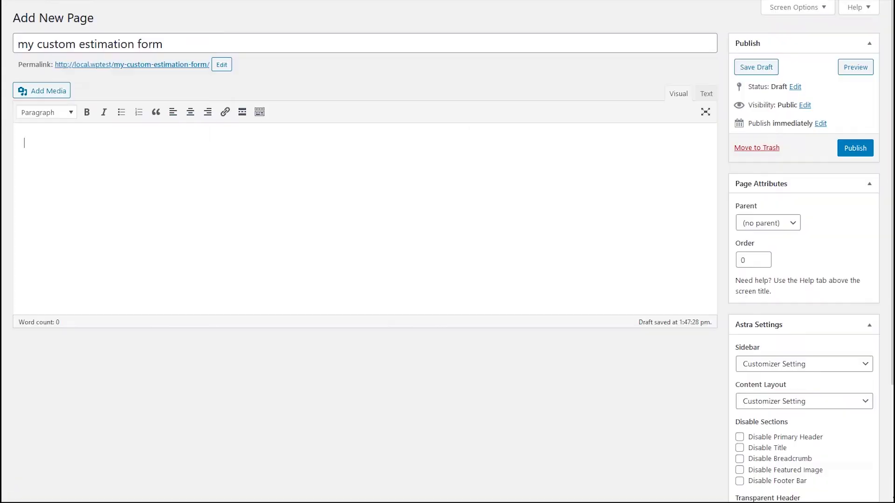
Insert the shortcode [zigaform-estimator id="3"] into the new page's content in text mode
click(226, 193)
click(706, 94)
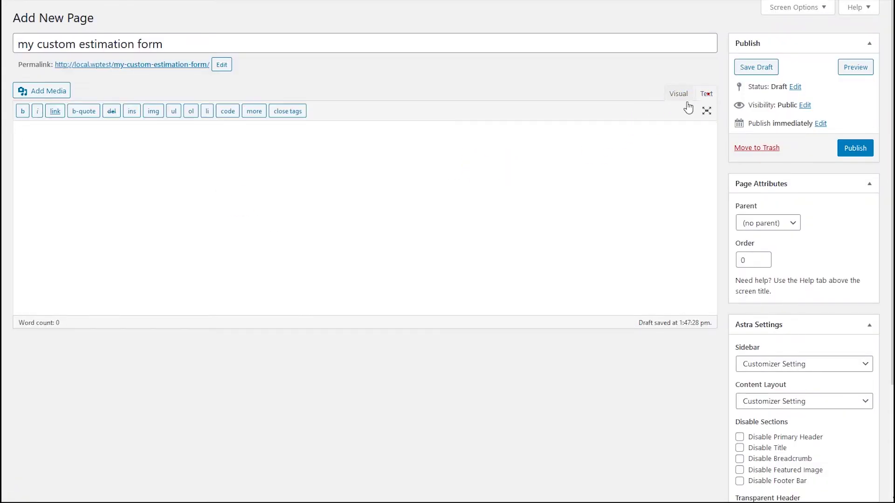
key(ctrl+v)
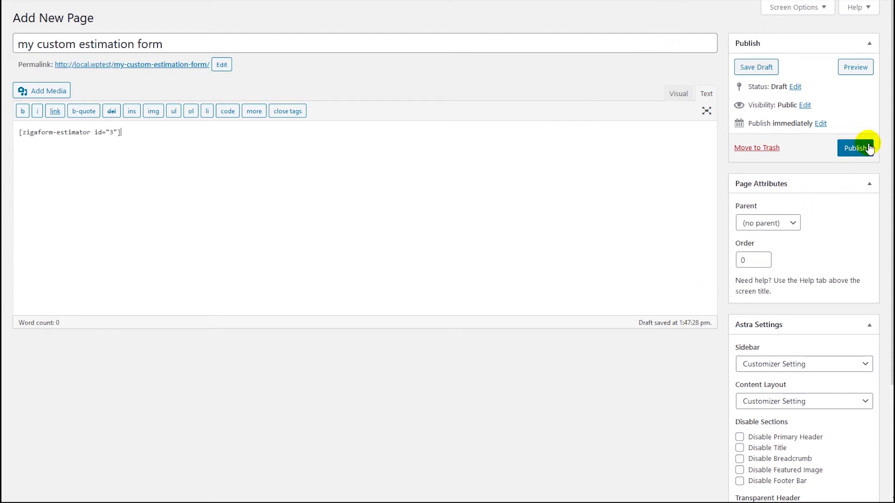
Set the page to No Sidebar with the Full Width / Contained content layout, and publish it
scroll(816, 210, down, 2)
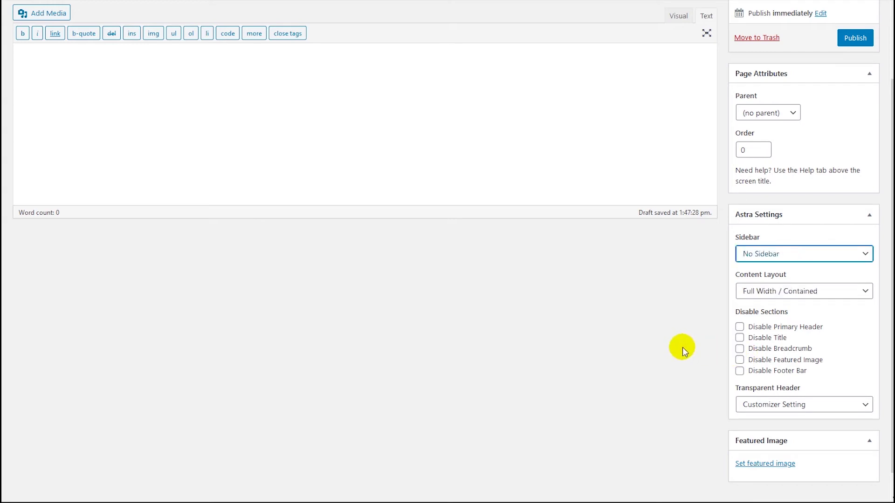
scroll(690, 326, up, 3)
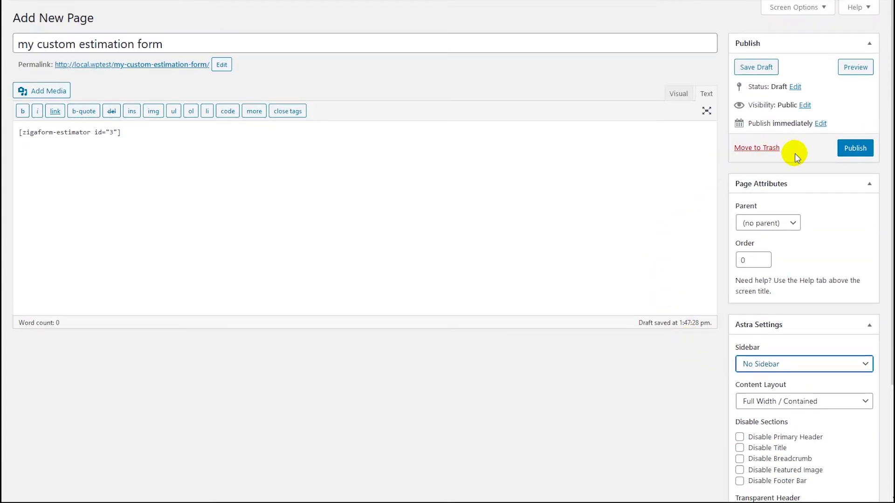
click(852, 149)
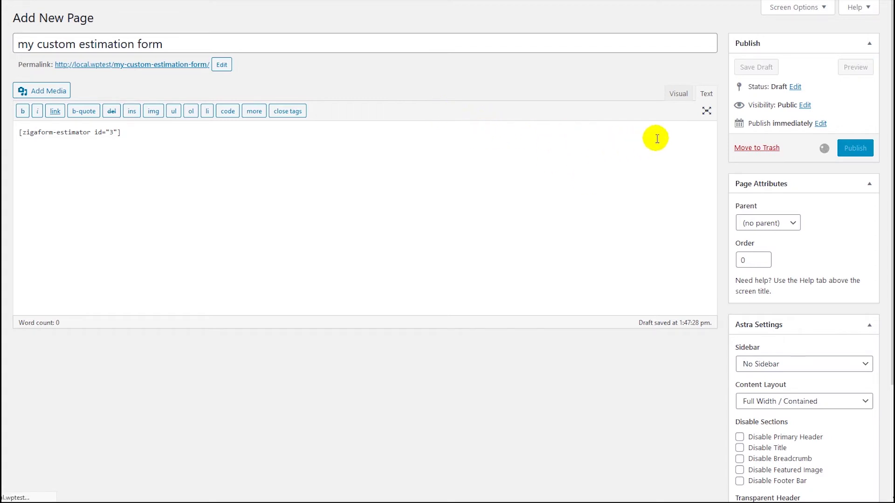
Open the published page, try submitting the form without an email, and fill in a test email address
click(838, 99)
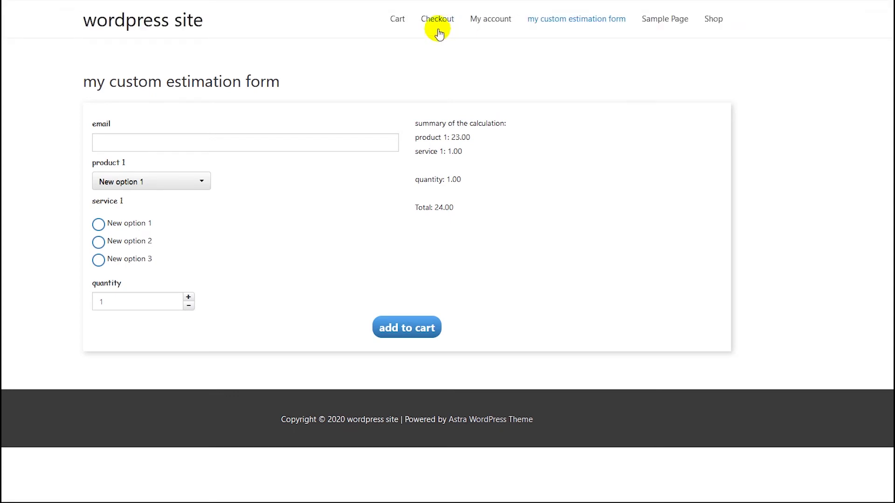
click(186, 140)
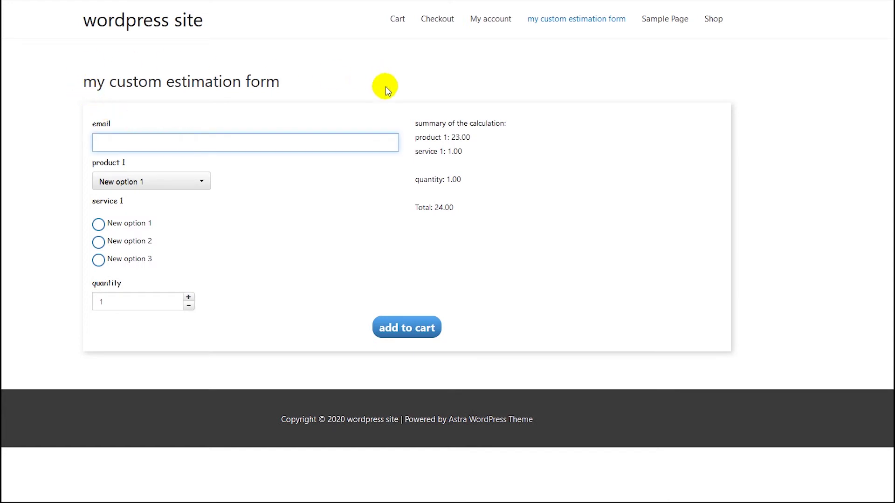
click(401, 328)
click(135, 146)
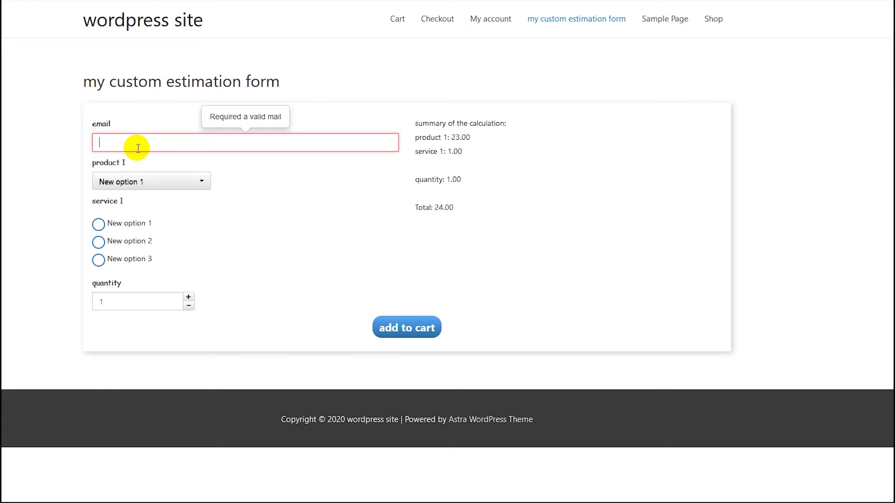
text(test@testing.com)
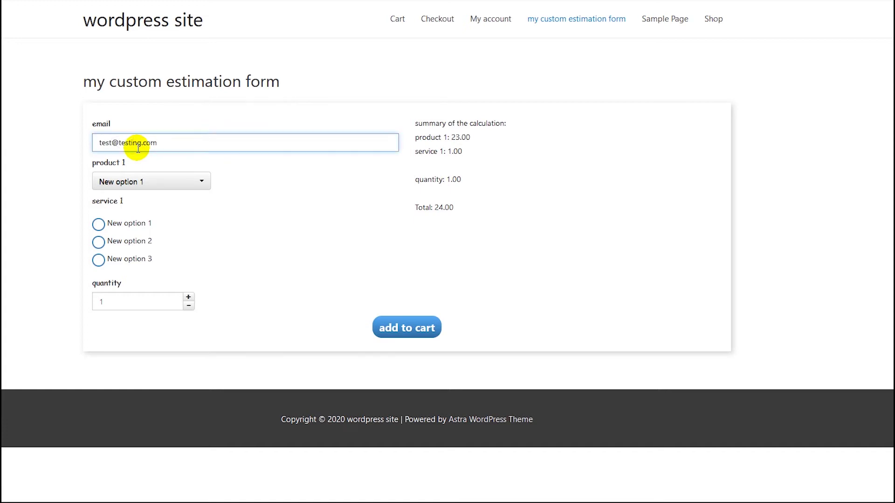
Choose New option 2 for product 1, New option 1 for service 1 and quantity 4, and add the estimate to the cart
click(127, 181)
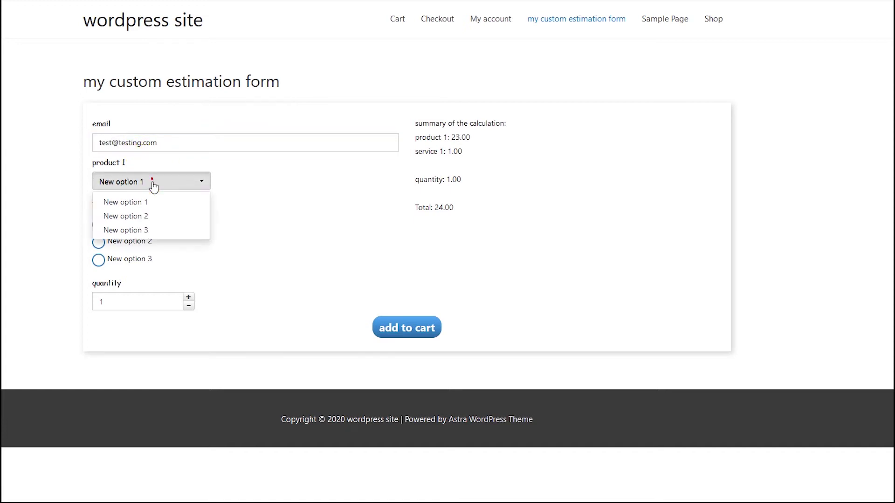
click(151, 219)
click(126, 224)
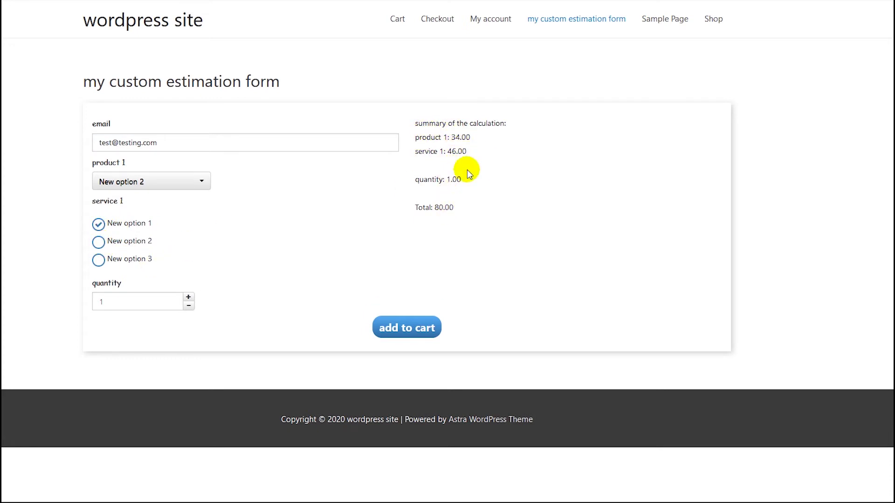
click(189, 298)
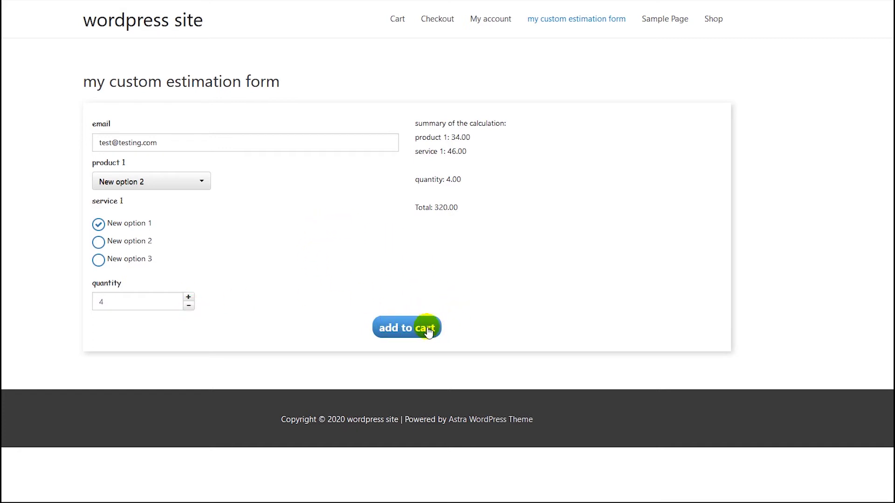
click(412, 329)
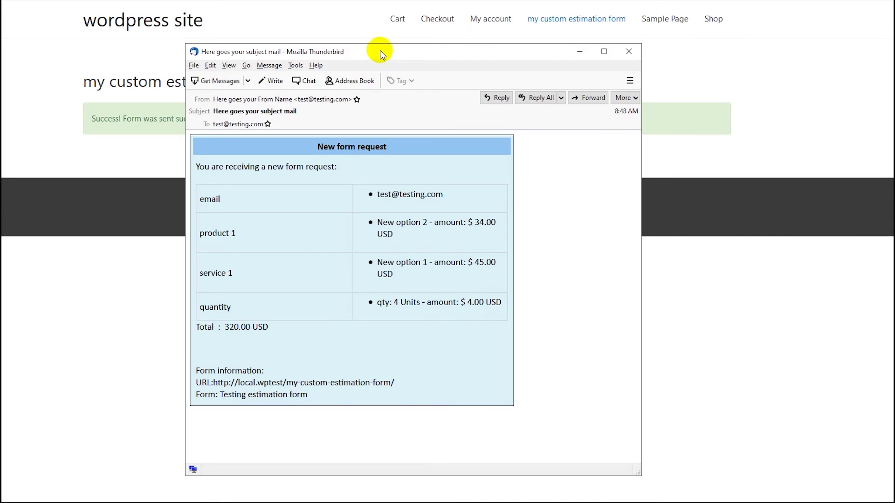
Check the form's notification email and the cart entry's name, price and quantity, and remove that entry from the cart
drag(378, 52, 226, 38)
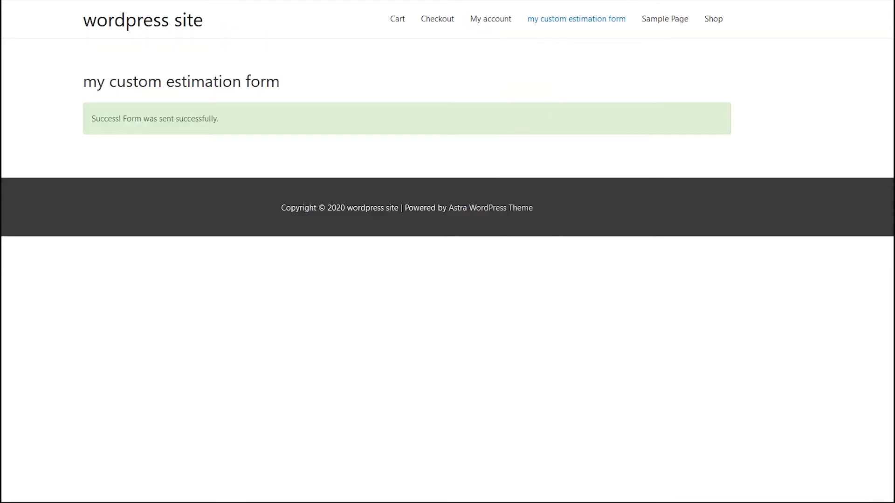
click(398, 25)
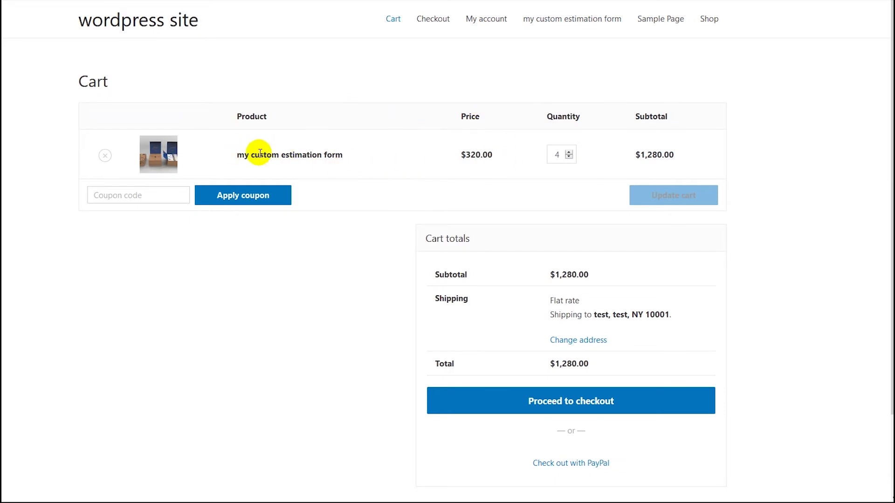
drag(230, 155, 264, 155)
click(255, 143)
click(309, 159)
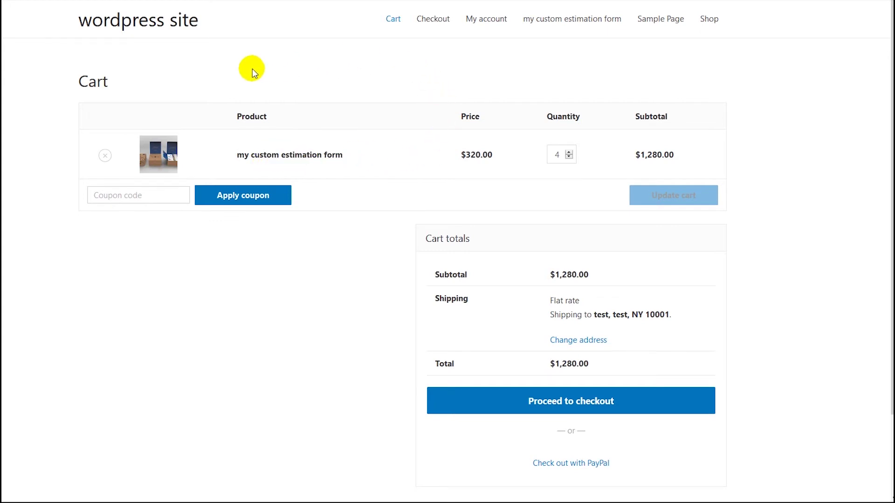
double_click(559, 154)
drag(451, 152, 495, 160)
click(460, 153)
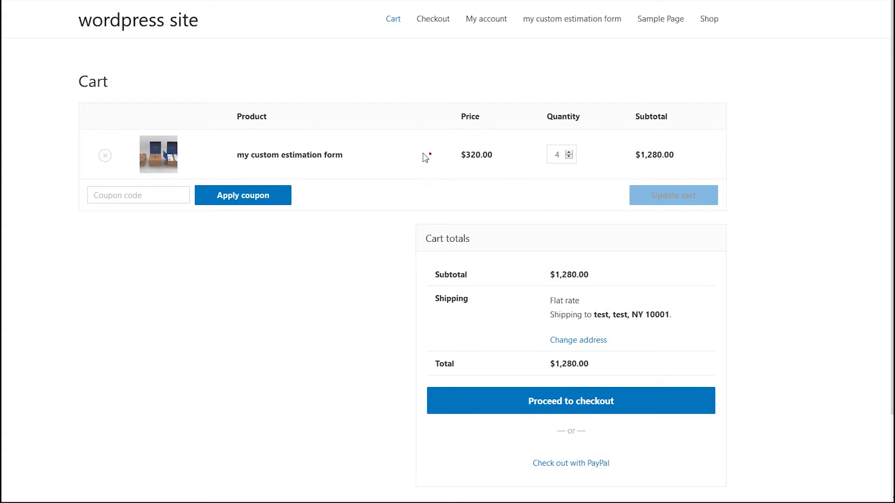
click(105, 156)
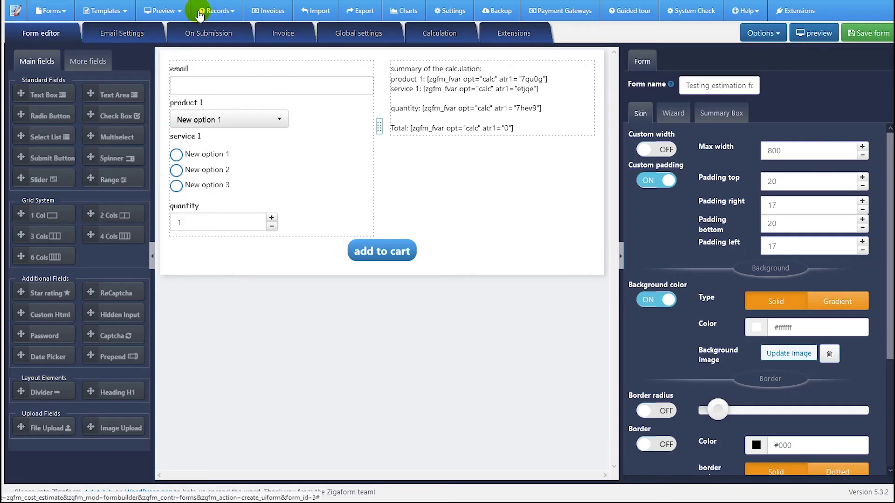
click(177, 34)
click(134, 304)
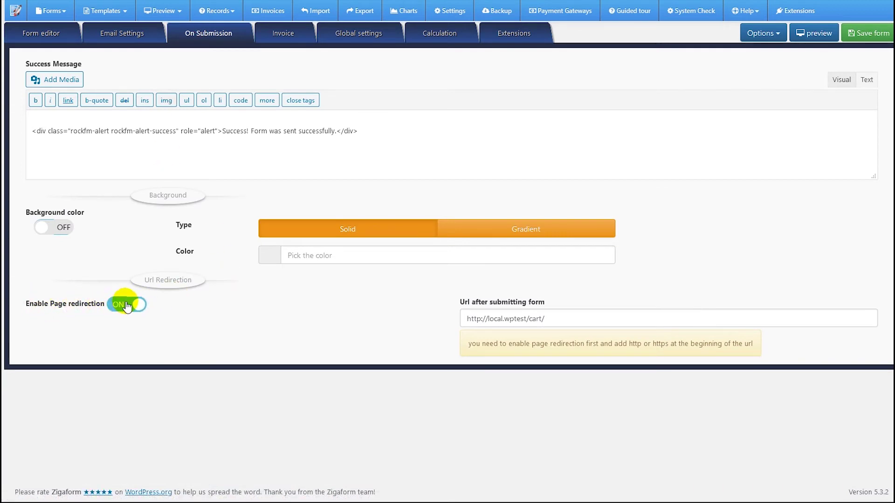
click(561, 319)
drag(562, 319, 440, 326)
click(548, 319)
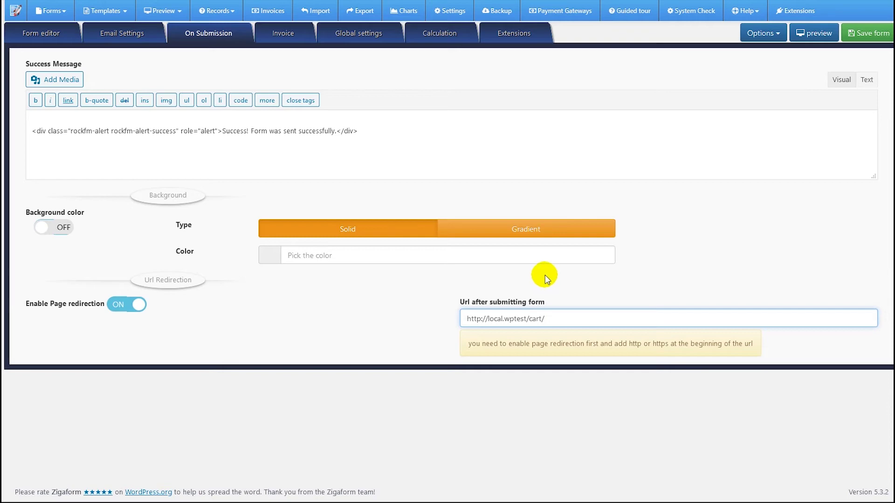
Enable the checkout summary in the form's WooCommerce settings and set its title to "custom summary"
click(508, 33)
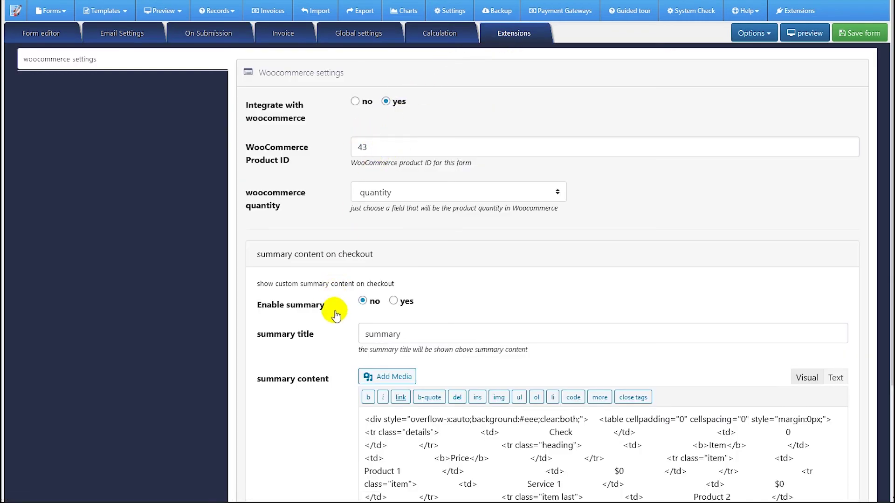
scroll(334, 307, down, 2)
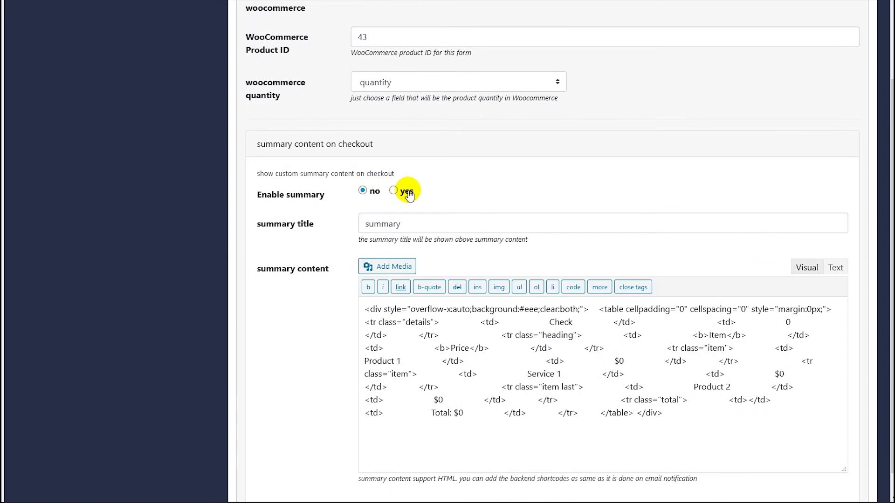
click(393, 191)
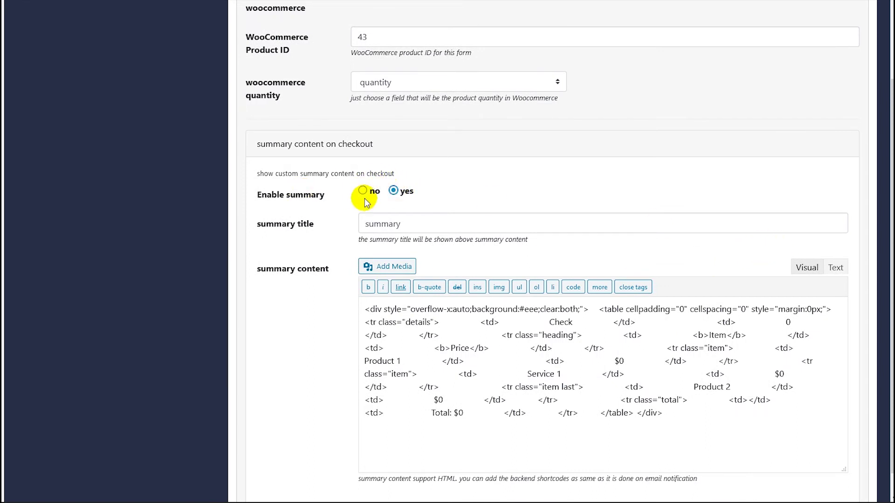
click(453, 227)
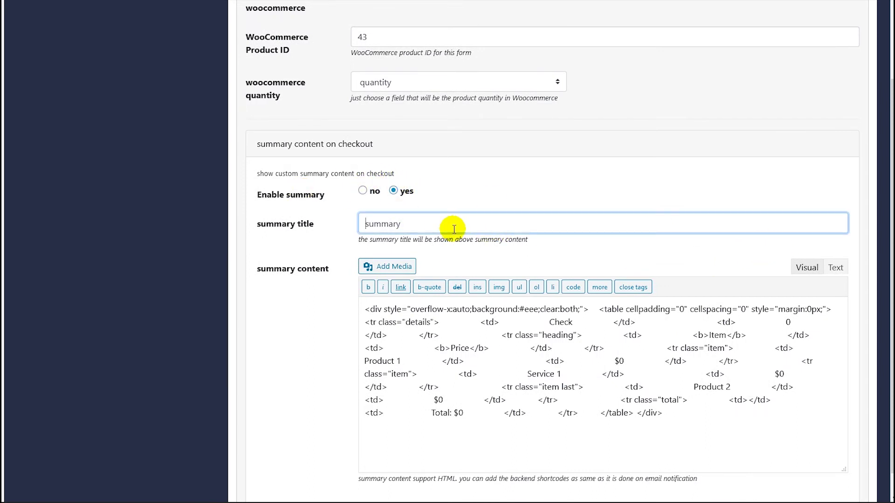
text(cust)
Replace the Product 1 price in the checkout summary table with the backend calculation variable [uifm_var opt="calc" atr1="7qu0g"]
scroll(455, 230, down, 1)
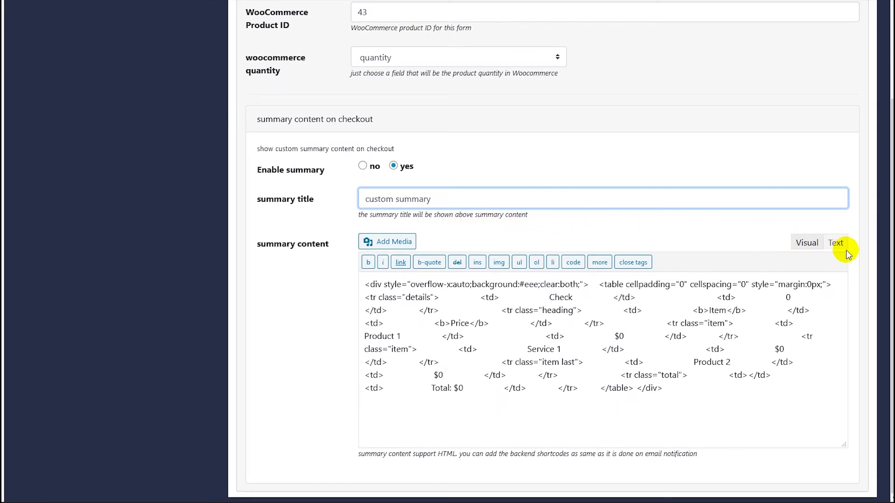
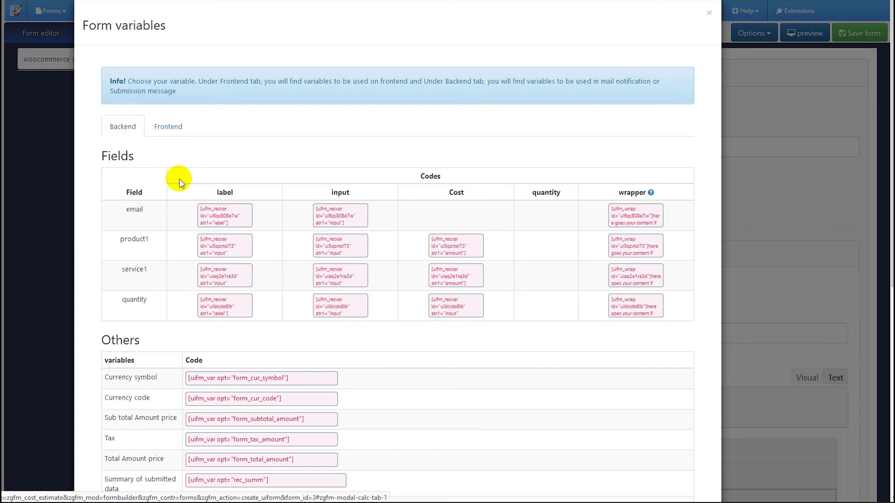
scroll(182, 373, up, 2)
scroll(164, 465, down, 3)
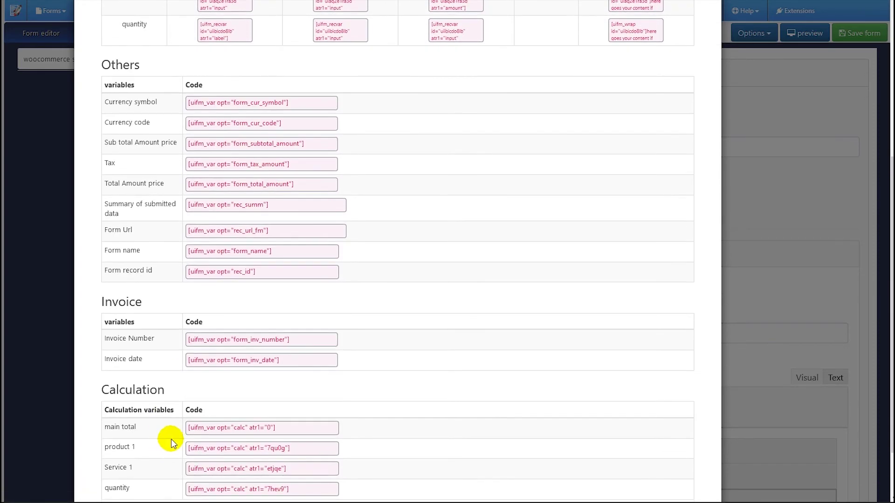
click(226, 448)
key(ctrl+c)
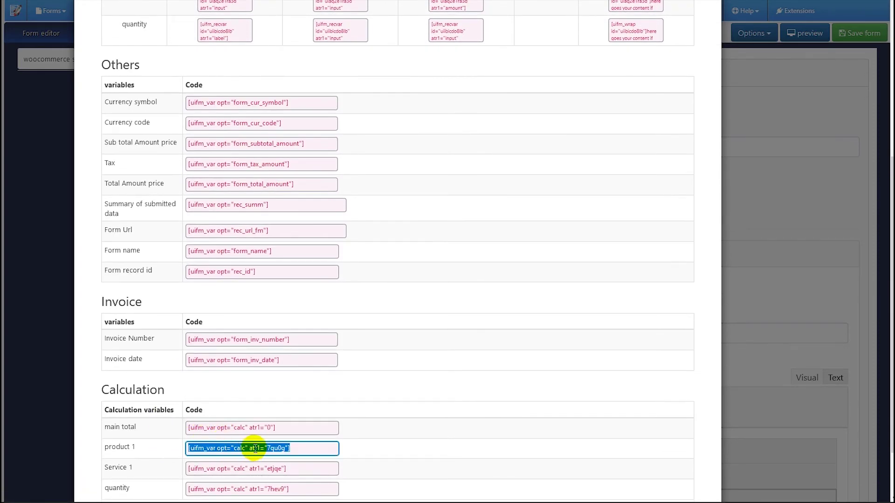
click(740, 315)
scroll(592, 306, down, 3)
double_click(620, 336)
drag(620, 337, 631, 334)
click(631, 336)
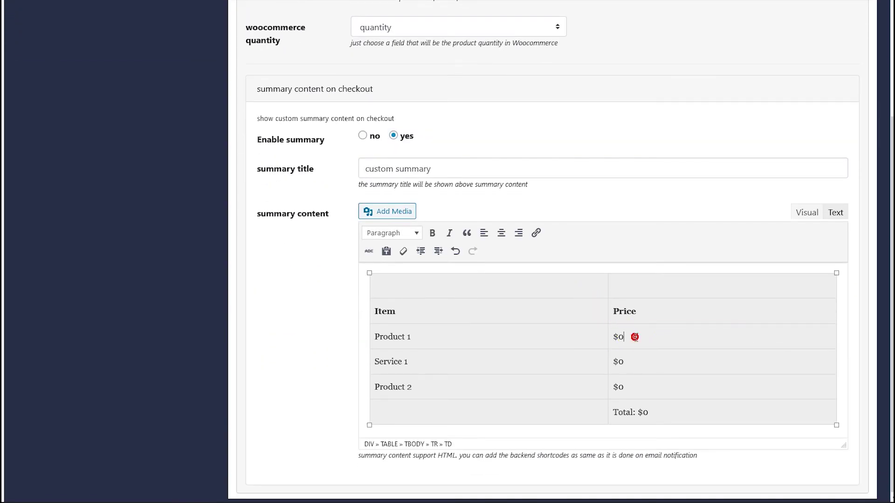
key(ctrl+v)
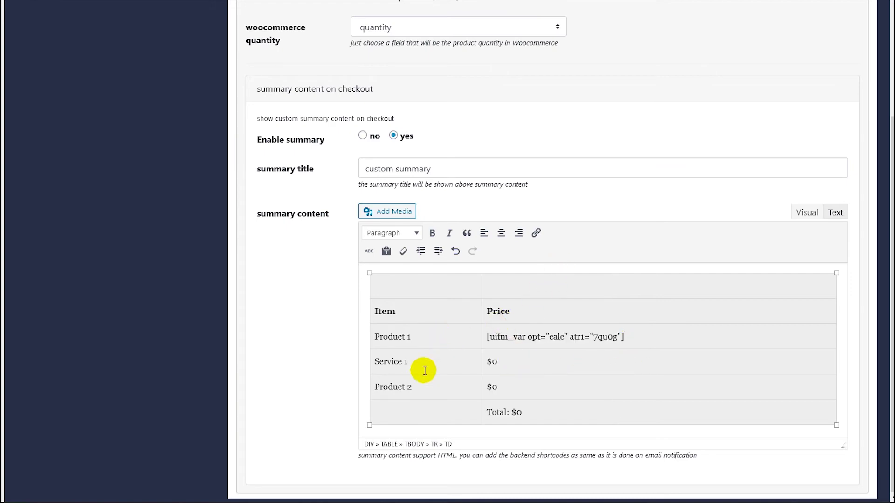
Replace the Service 1 price in the summary table with the backend calculation variable [uifm_var opt="calc" atr1="etjqe"]
scroll(558, 359, up, 4)
click(754, 33)
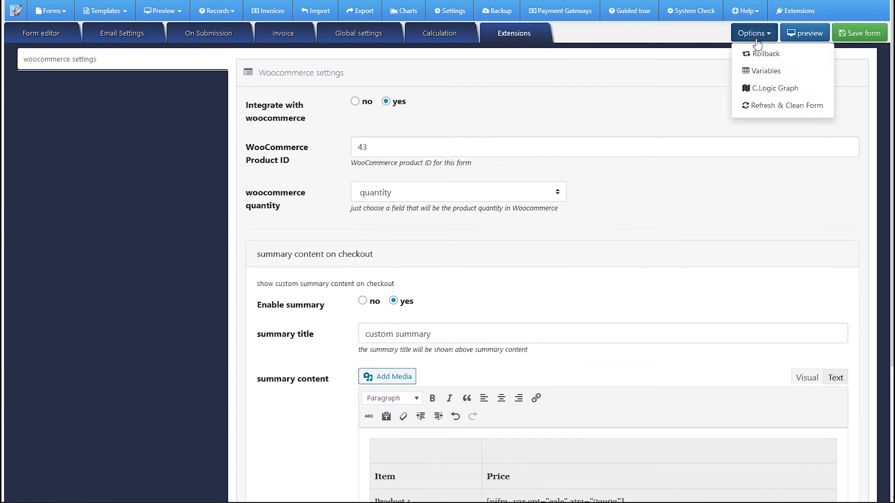
click(767, 71)
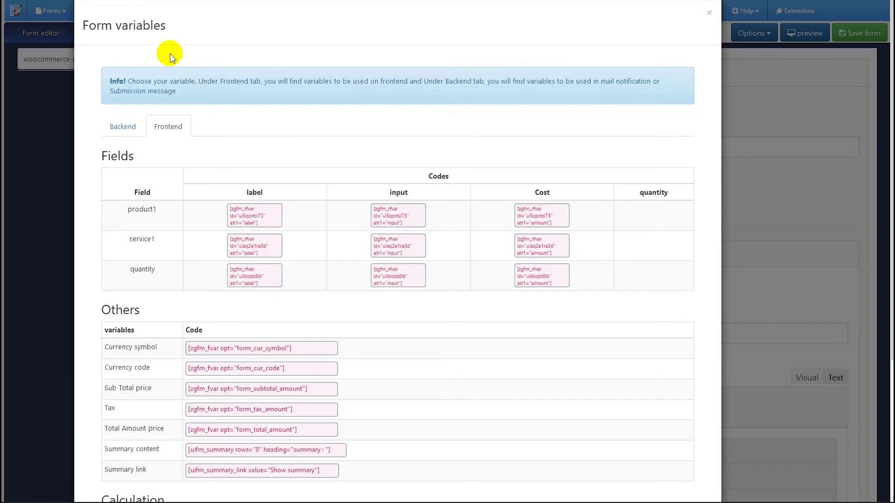
click(121, 125)
scroll(276, 309, down, 7)
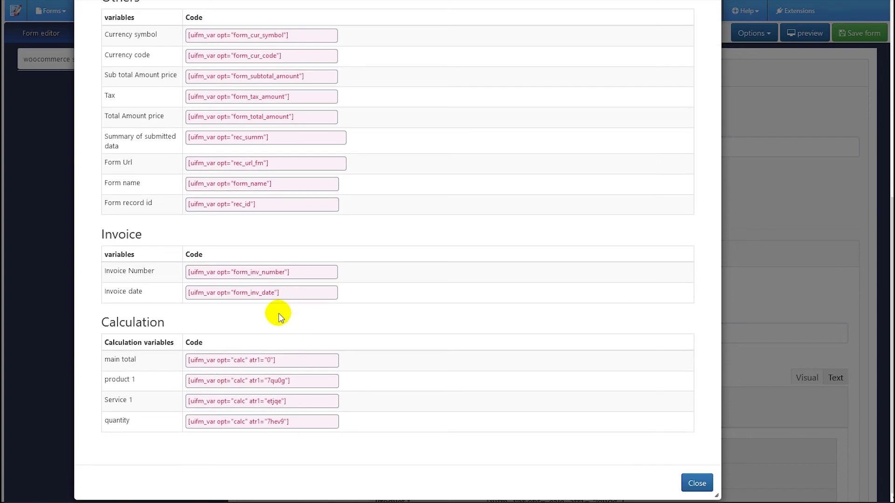
click(225, 404)
key(ctrl+c)
click(697, 483)
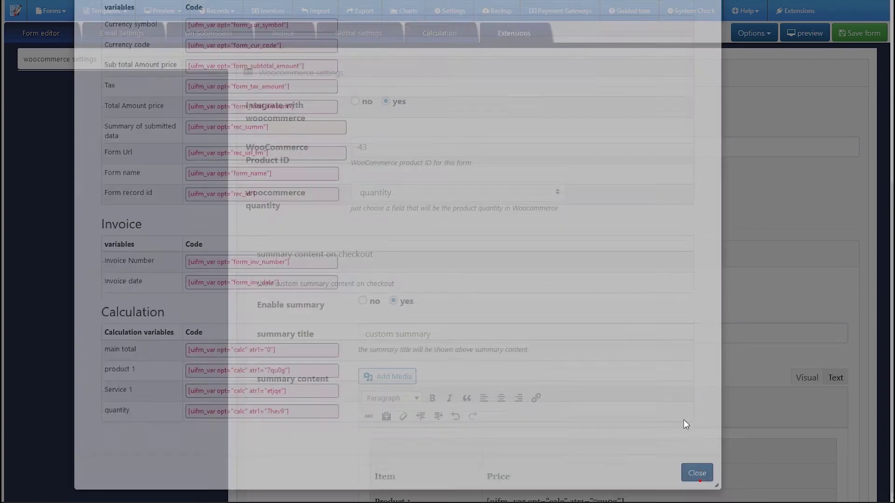
scroll(660, 324, down, 3)
click(511, 366)
click(508, 363)
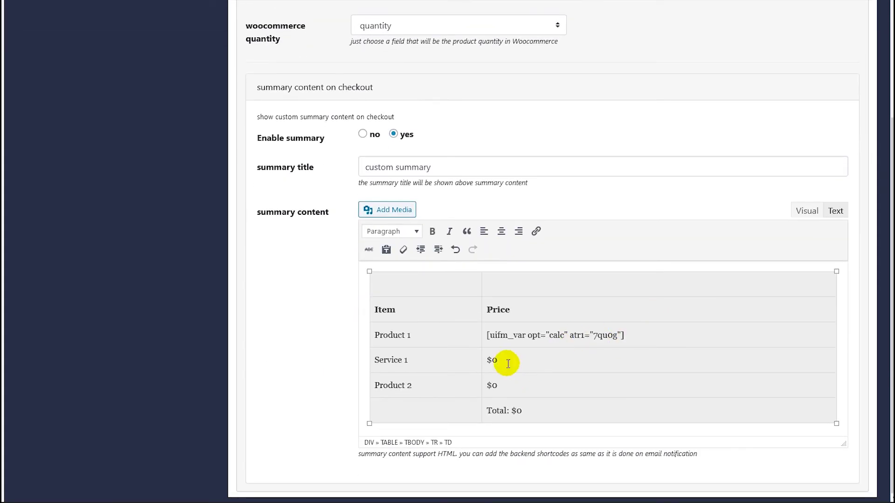
key(ctrl+v)
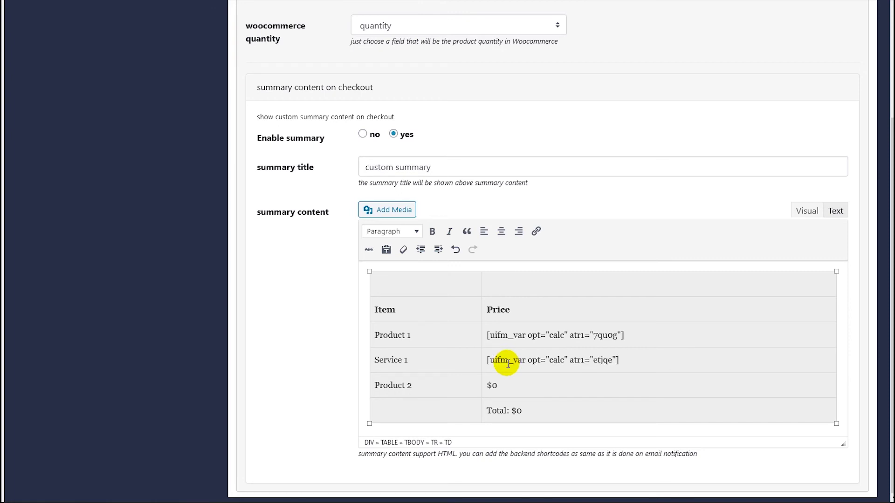
Rename the summary table's Product 2 row to "quantity", and change that label to "total"
click(409, 386)
drag(409, 386, 376, 389)
text(quantity)
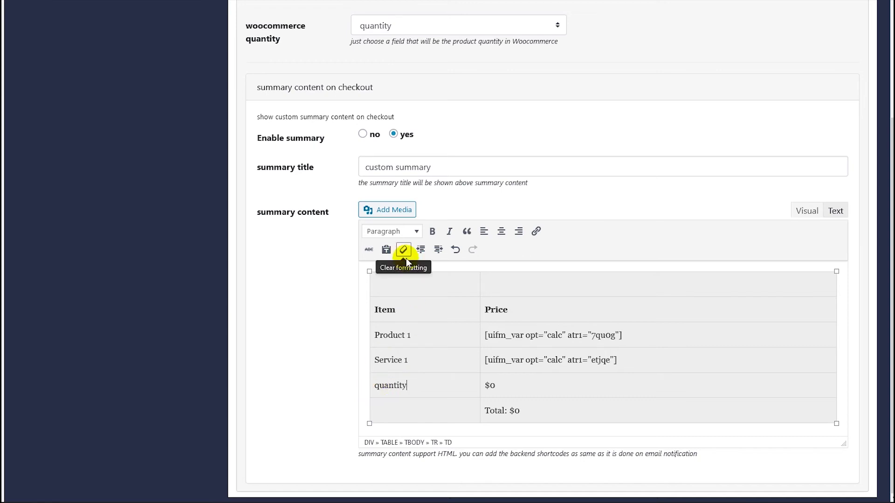
scroll(548, 235, up, 4)
scroll(550, 235, down, 2)
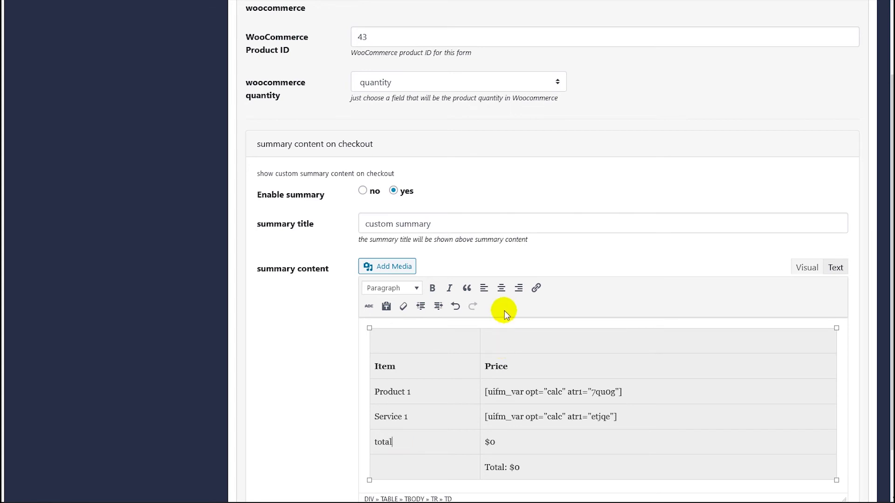
scroll(530, 306, up, 3)
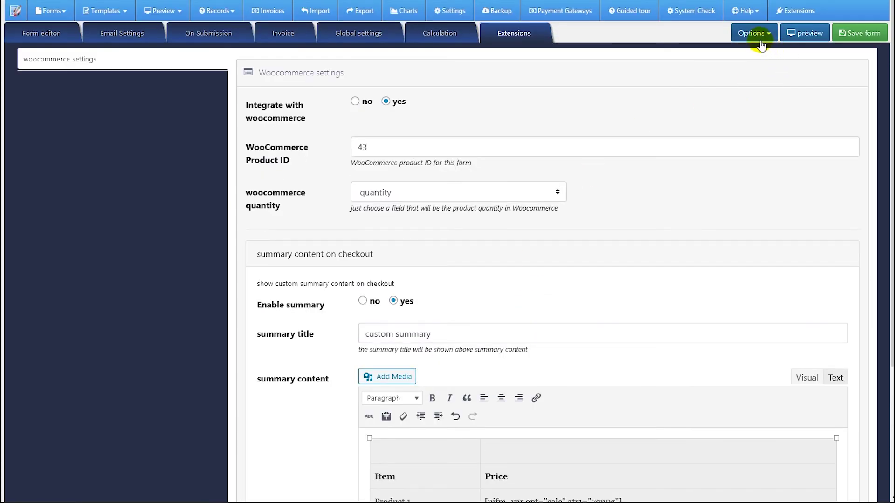
click(754, 33)
click(758, 70)
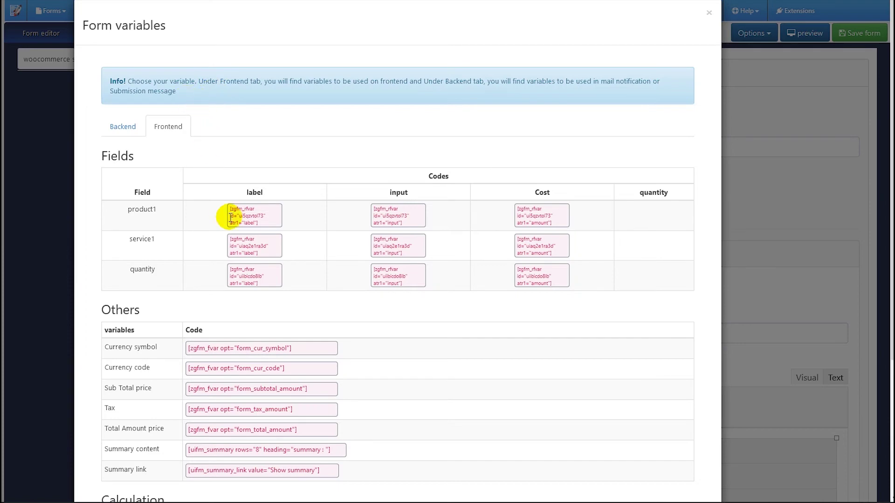
scroll(236, 305, down, 2)
scroll(236, 304, down, 2)
triple_click(252, 360)
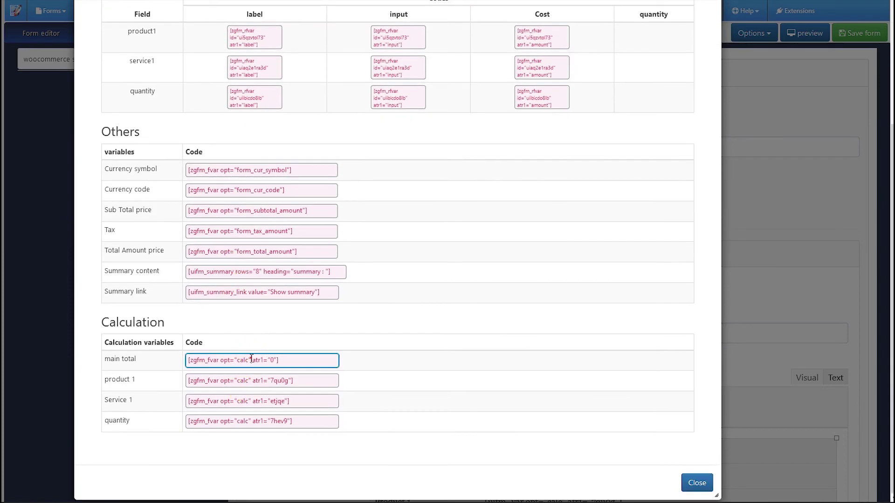
click(692, 482)
scroll(577, 371, down, 4)
scroll(577, 372, up, 4)
Replace the amount after "Total:" in the summary table with the backend main total variable [uifm_var opt="calc" atr1="0"]
click(754, 33)
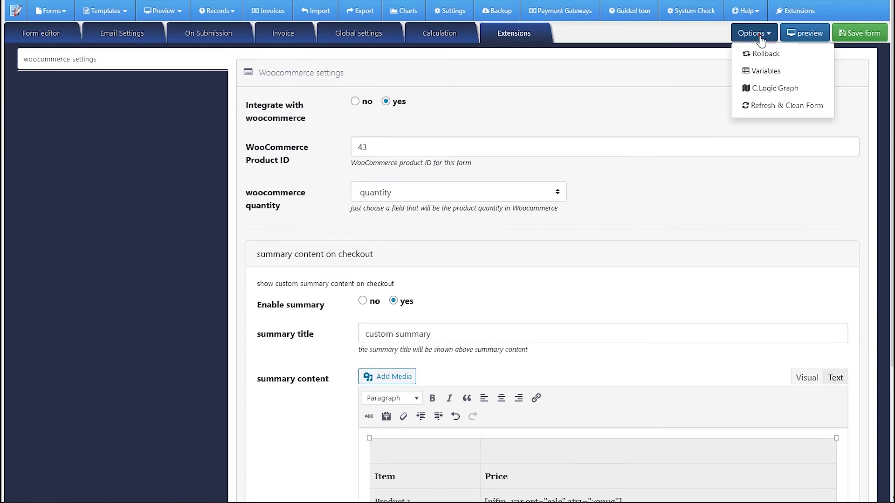
click(751, 72)
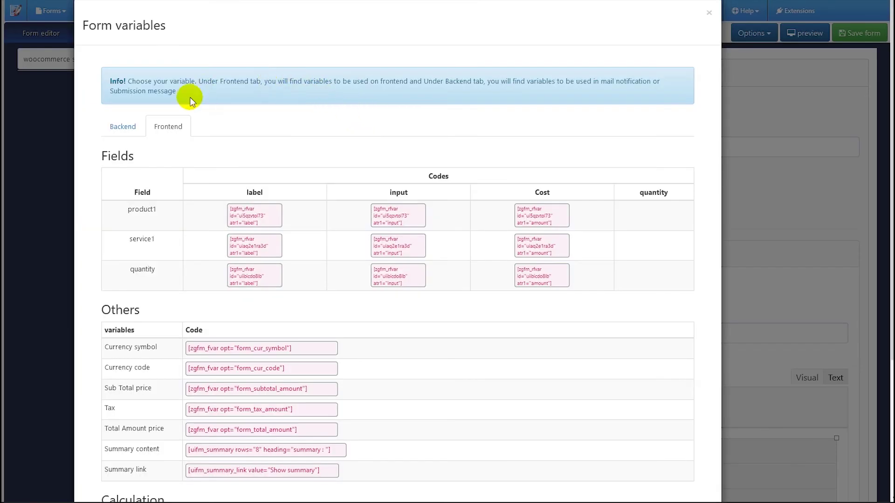
click(122, 126)
scroll(181, 343, down, 5)
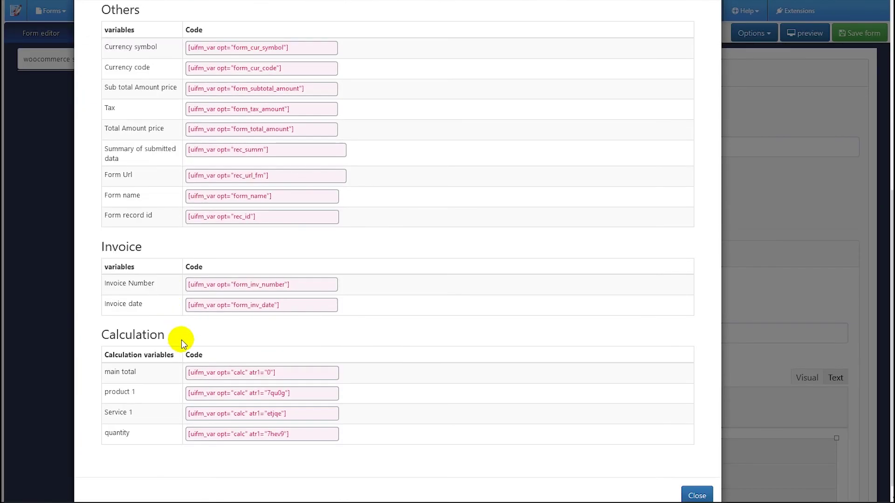
click(260, 371)
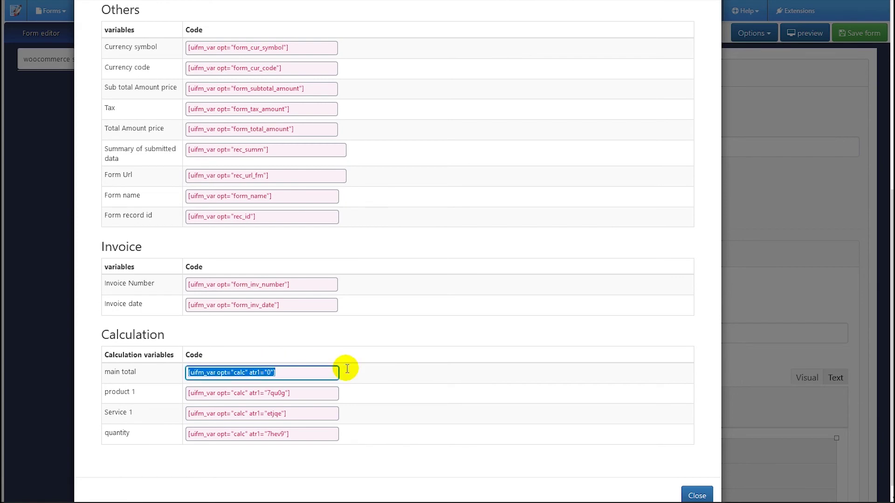
click(697, 495)
scroll(567, 369, down, 4)
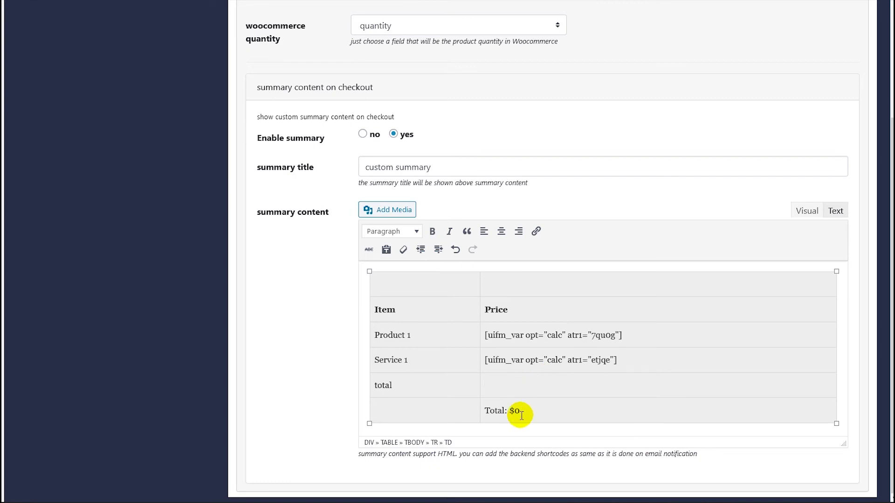
drag(509, 410, 522, 409)
key(ctrl+v)
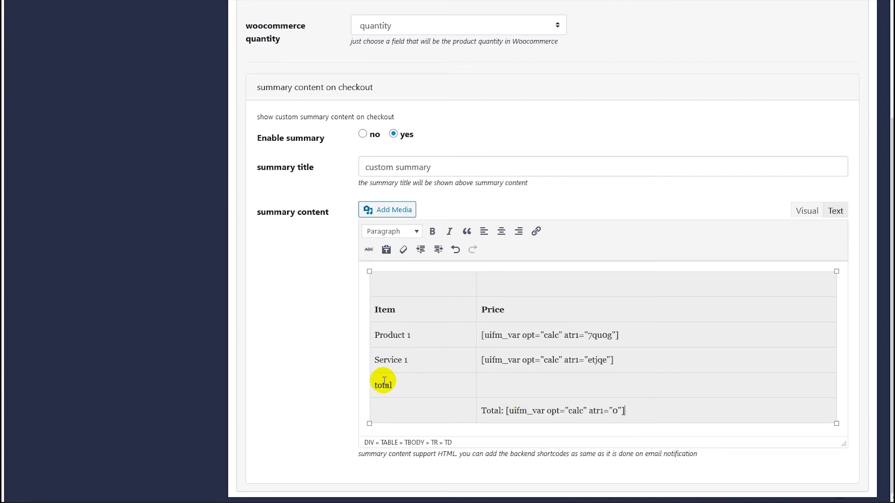
Put the backend quantity variable [uifm_var opt="calc" atr1="7hev9"] in the price cell above the total and label that row "quantity"
scroll(559, 331, up, 4)
click(754, 33)
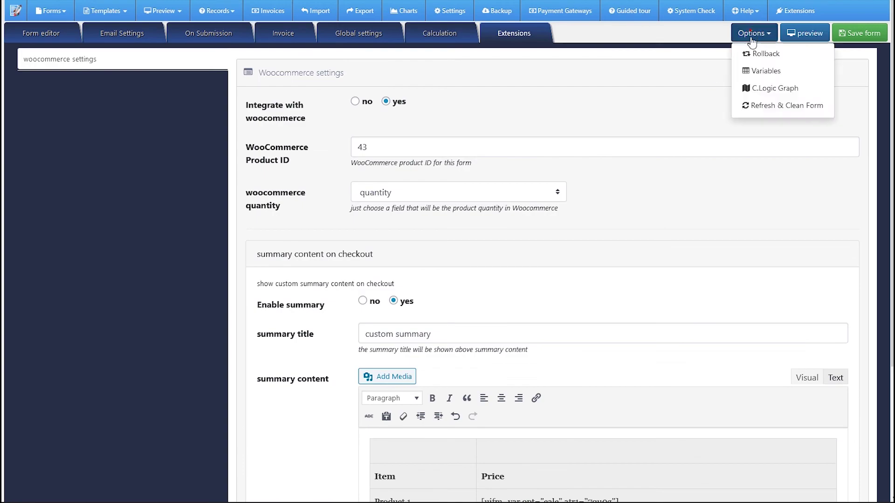
click(756, 69)
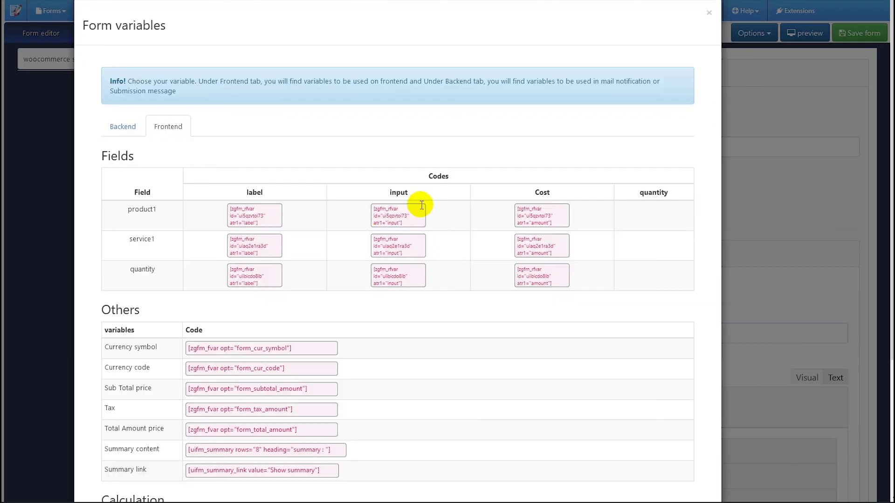
click(123, 126)
scroll(205, 334, down, 10)
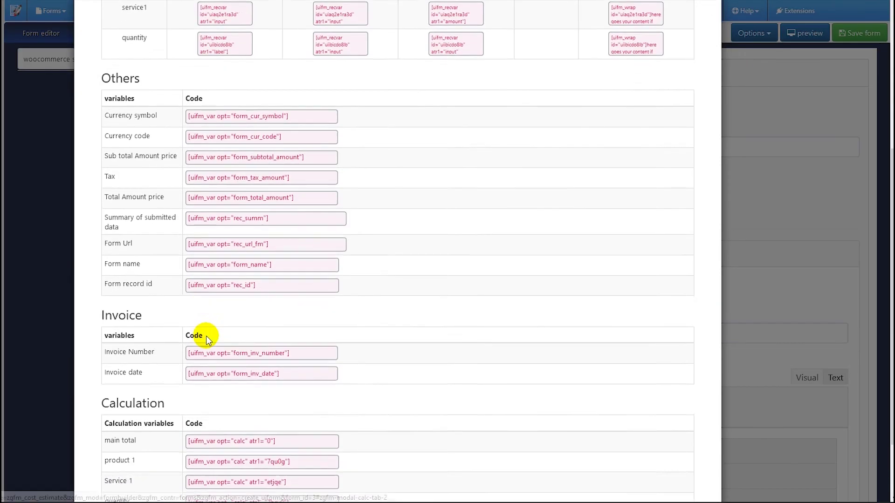
click(219, 400)
click(208, 421)
key(ctrl+c)
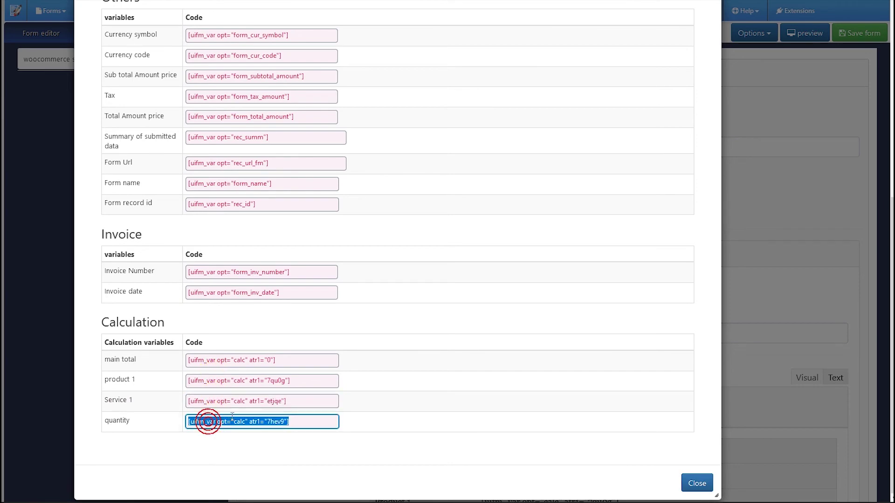
click(689, 480)
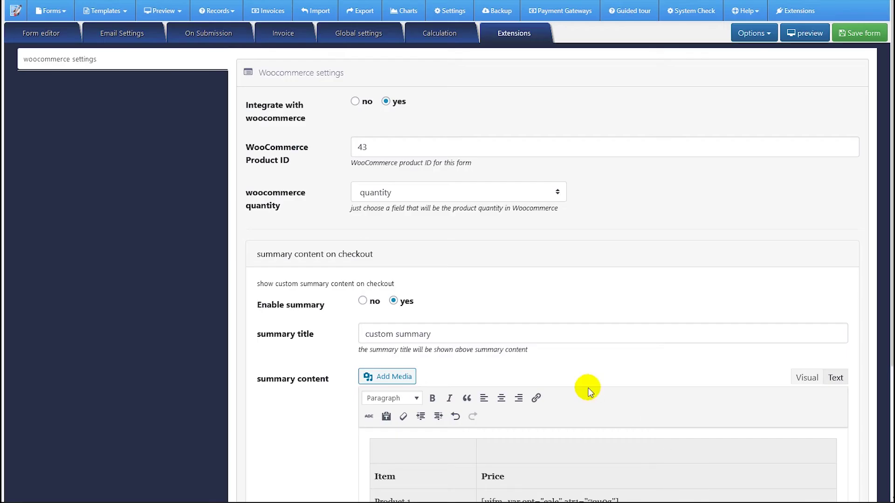
scroll(597, 392, down, 4)
double_click(425, 385)
click(499, 384)
key(ctrl+v)
drag(396, 386, 375, 386)
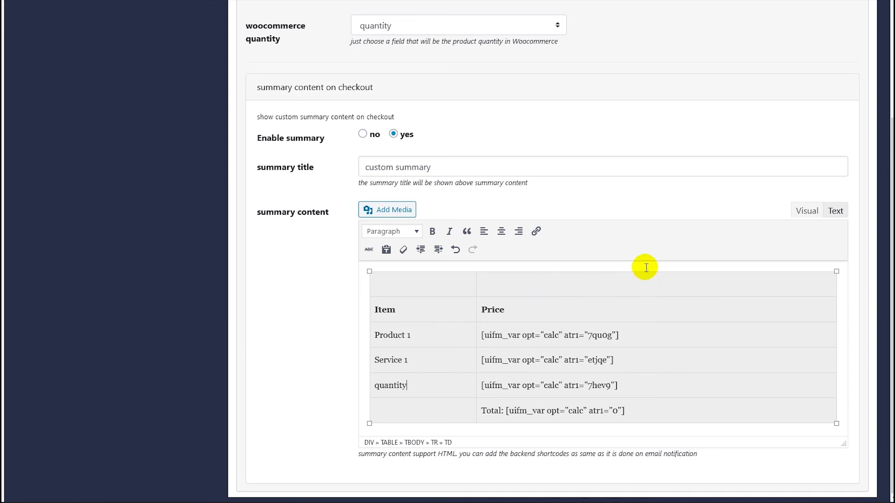
Check the form's email and submission settings, and save the form
scroll(460, 160, up, 4)
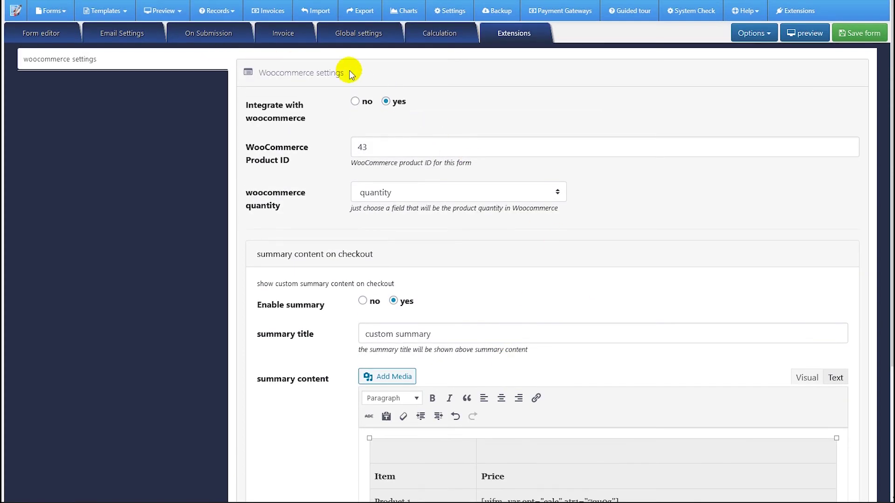
click(124, 32)
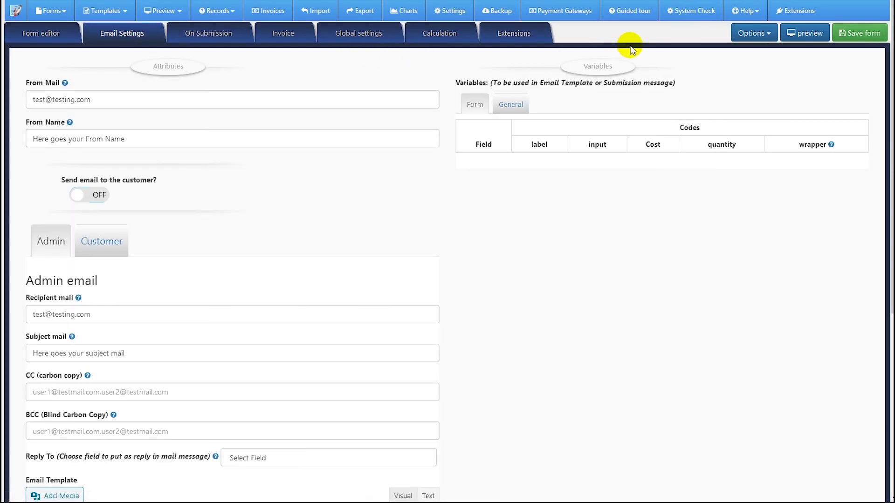
click(240, 29)
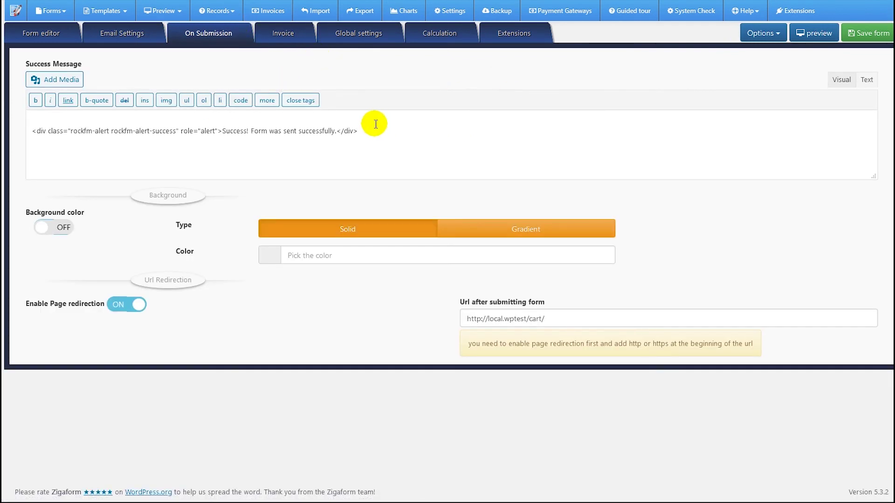
click(863, 30)
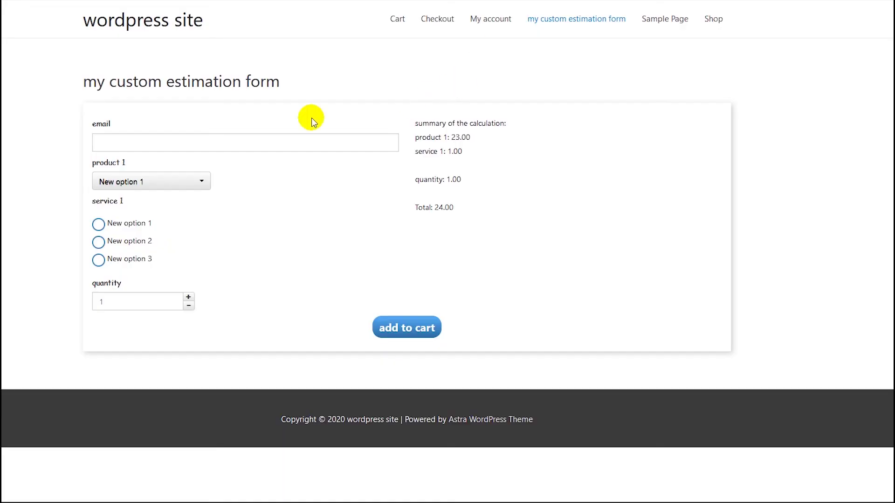
Fill in the estimation form's required email field with a test e-mail address
click(149, 140)
click(394, 328)
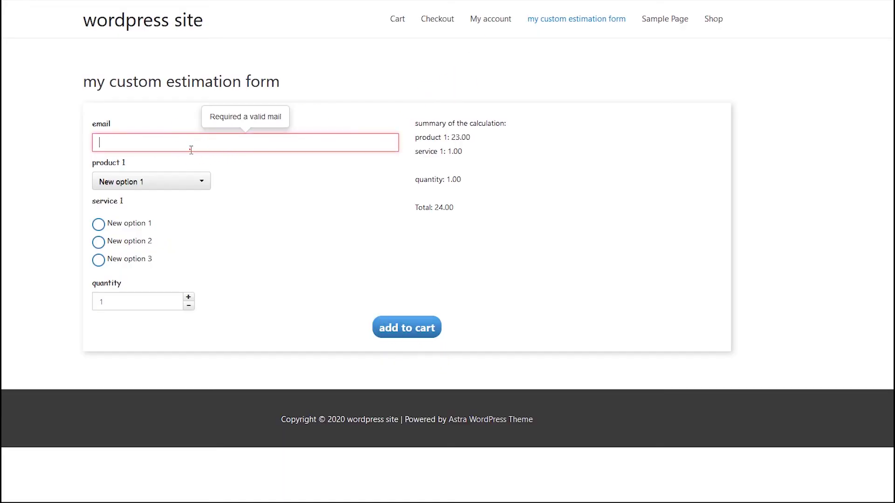
click(163, 134)
text(test@)
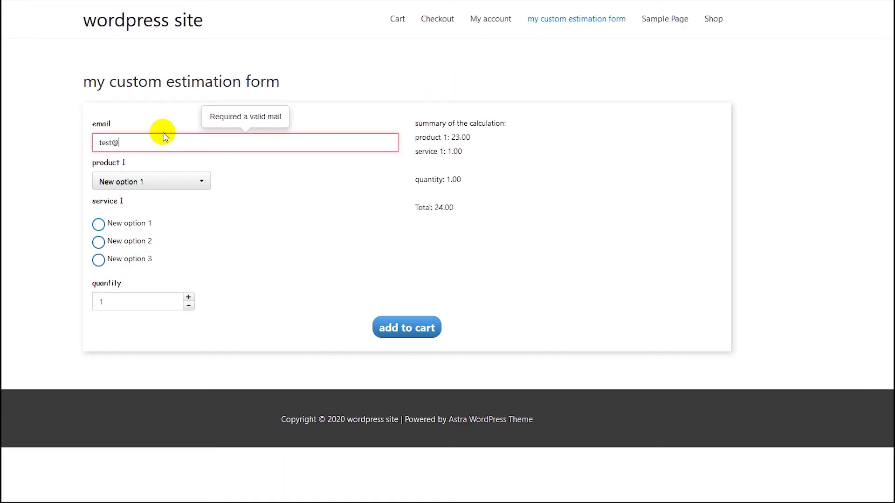
text(testn.com)
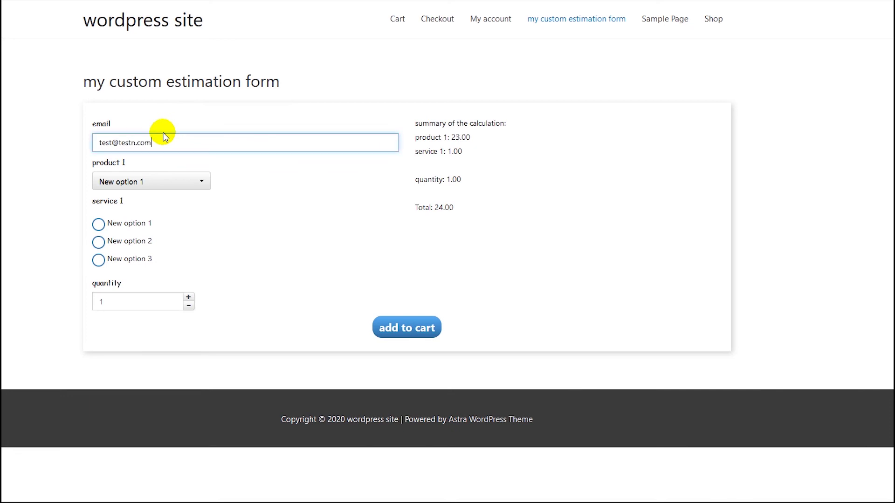
Choose New option 2 for both product 1 and service 1, and set the quantity to 5
click(140, 181)
click(124, 216)
click(99, 242)
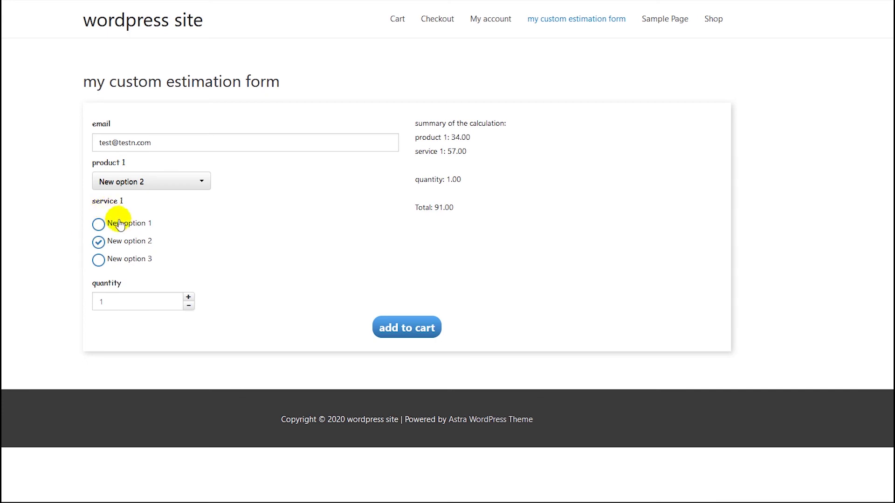
click(188, 299)
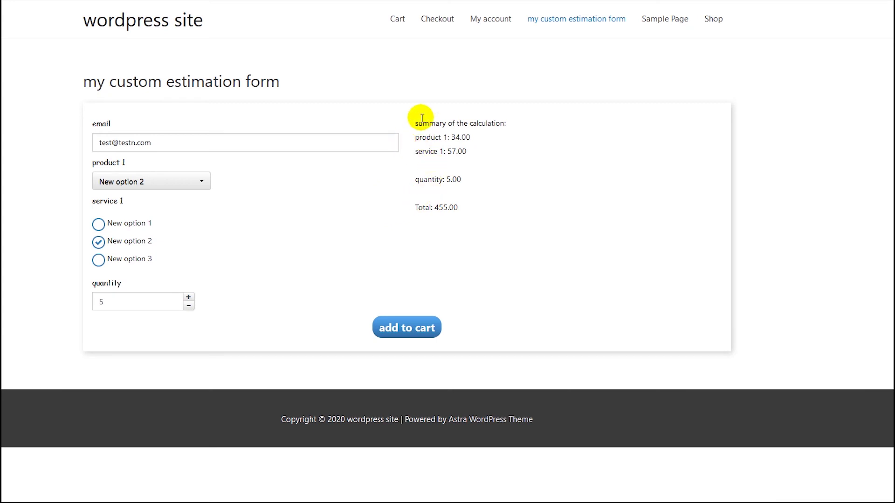
Check the summary of the calculation on the form and add the estimate to the cart
mouse_move(414, 120)
mouse_down()
mouse_move(514, 132)
mouse_move(495, 213)
mouse_move(400, 124)
mouse_up()
click(477, 212)
click(400, 124)
click(412, 259)
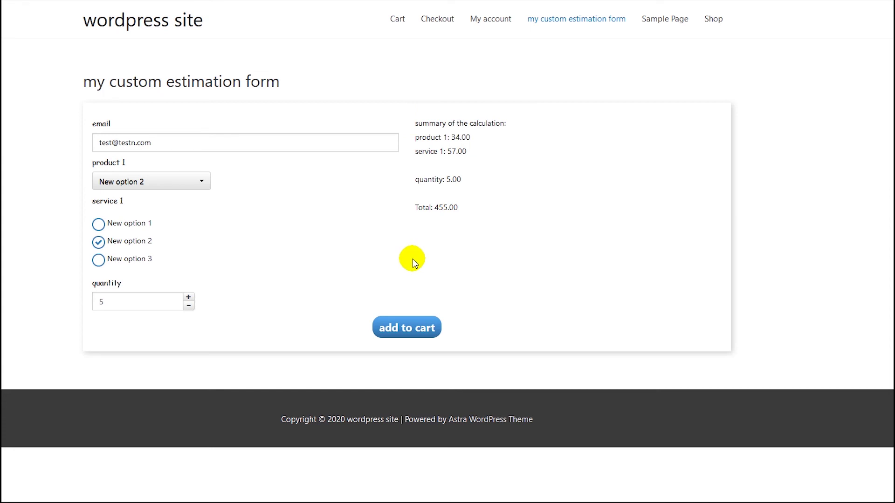
click(408, 329)
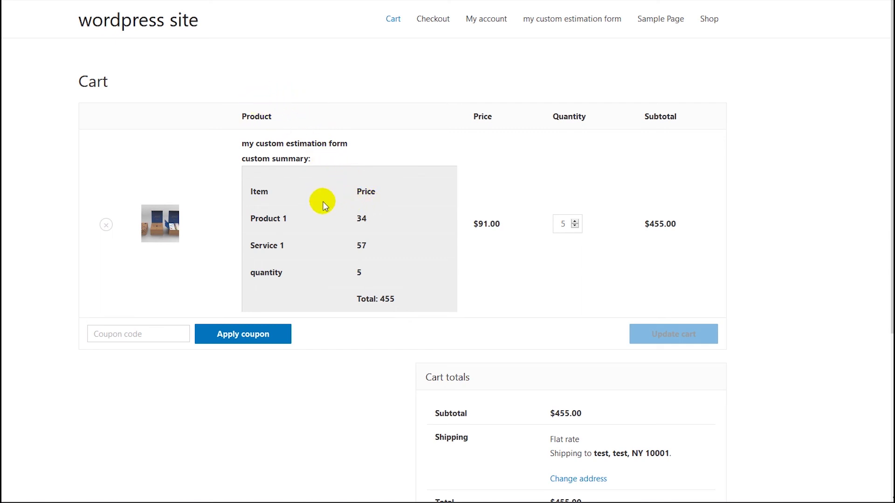
Examine the cart's custom summary table row by row and compare it with the cart totals
drag(244, 189, 369, 285)
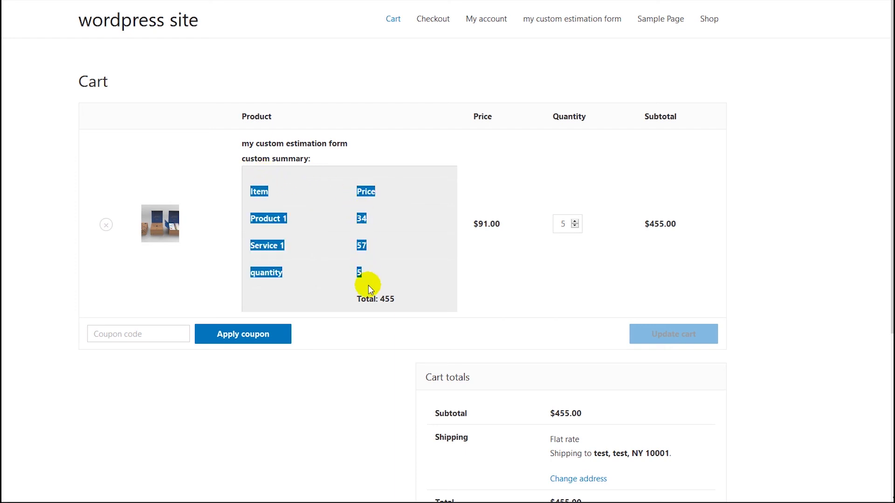
click(393, 282)
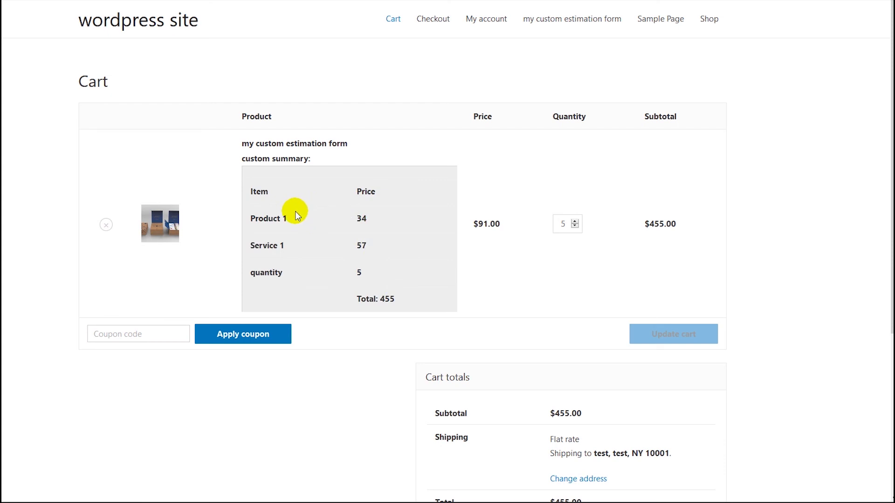
drag(247, 220, 372, 217)
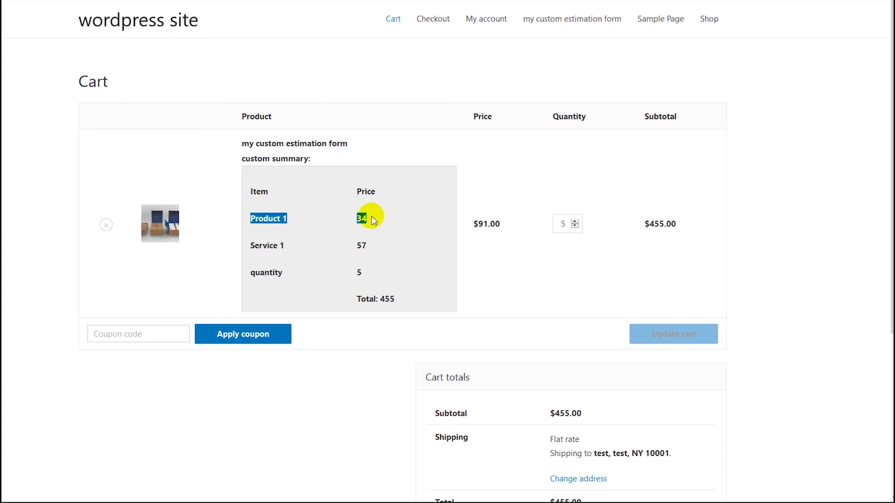
click(261, 249)
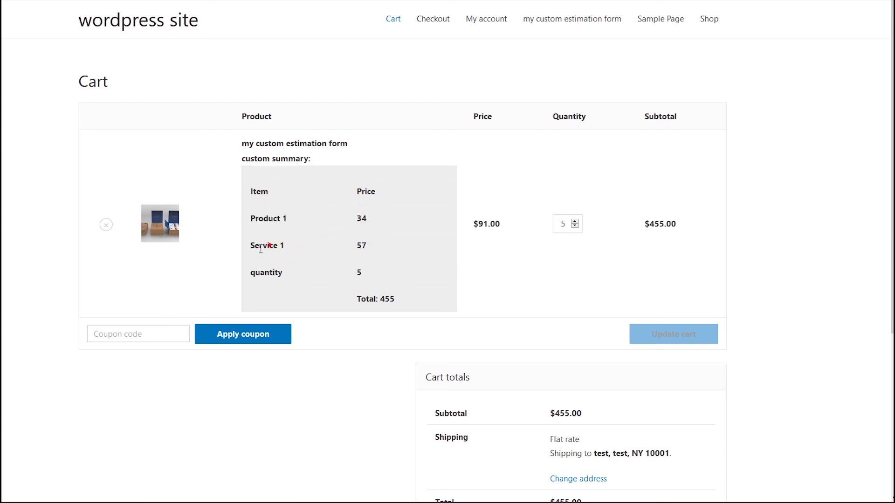
double_click(359, 272)
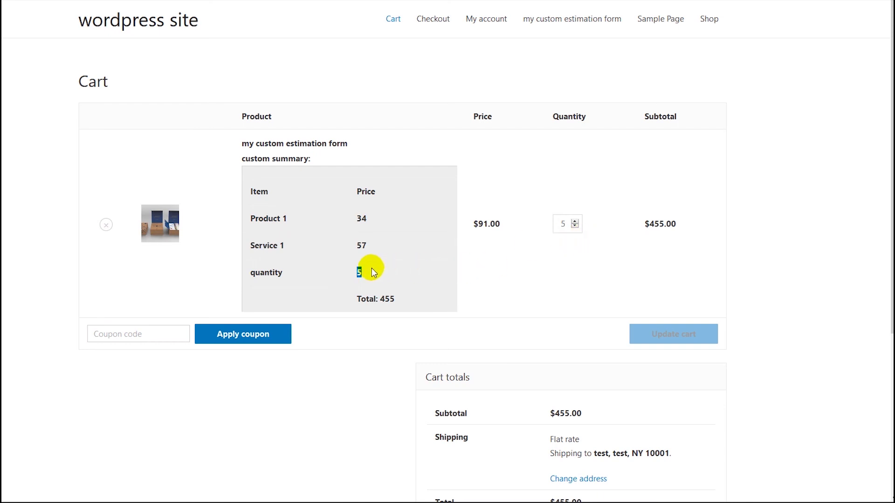
click(373, 299)
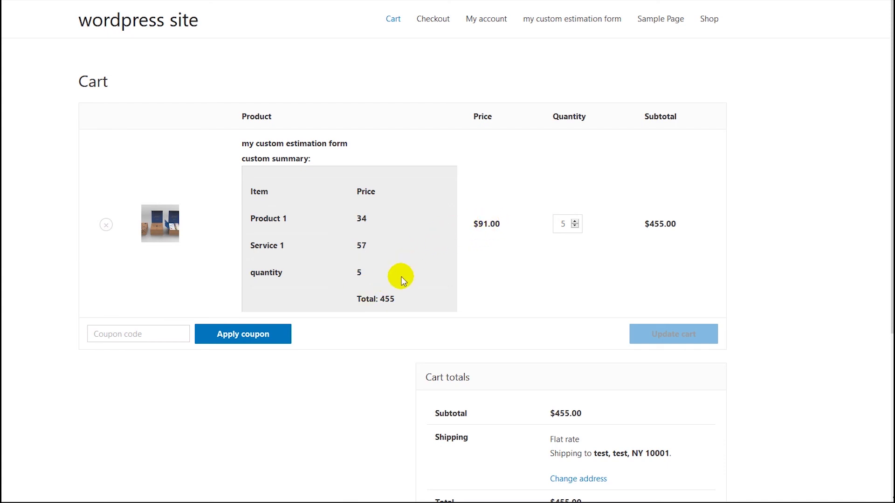
scroll(407, 266, down, 3)
scroll(407, 267, up, 5)
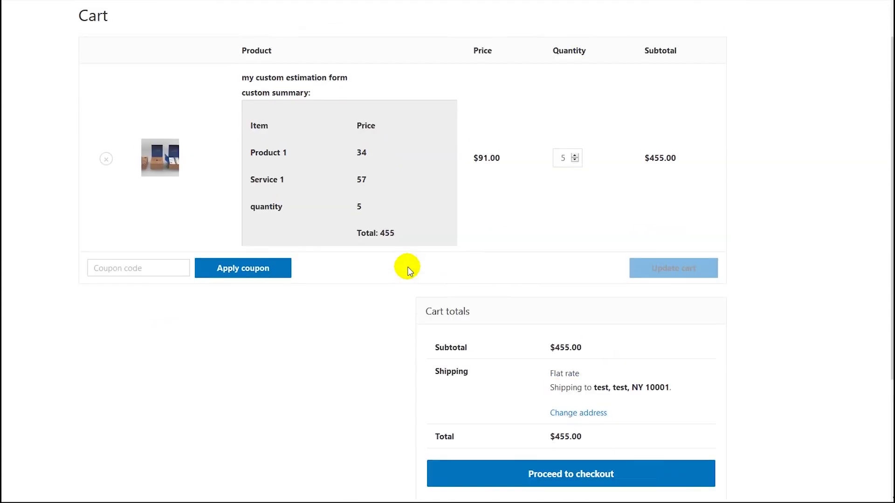
scroll(407, 268, down, 5)
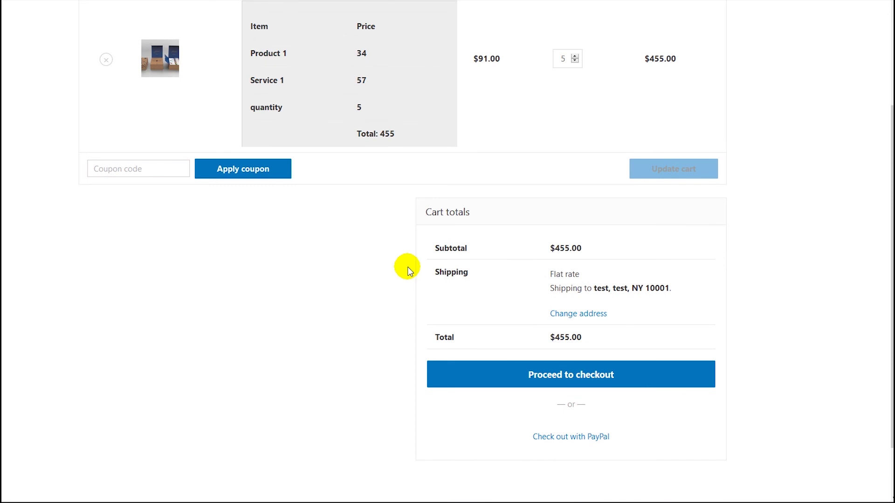
scroll(408, 267, up, 3)
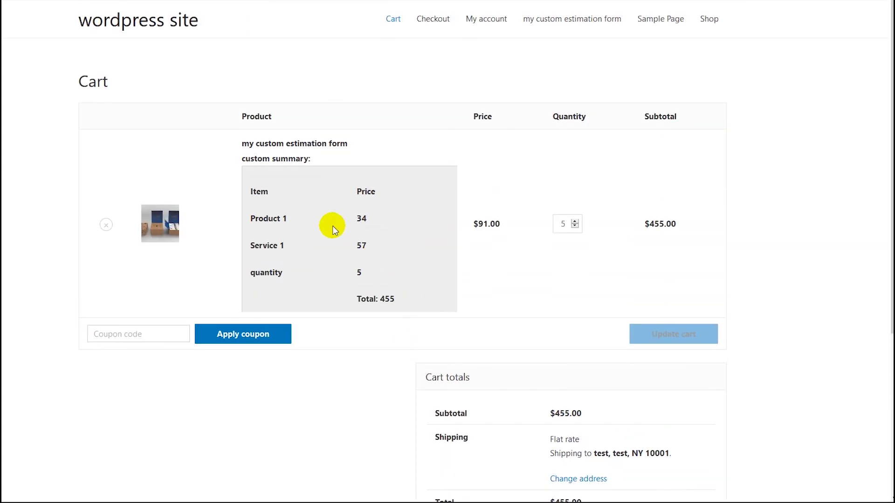
drag(249, 195, 390, 287)
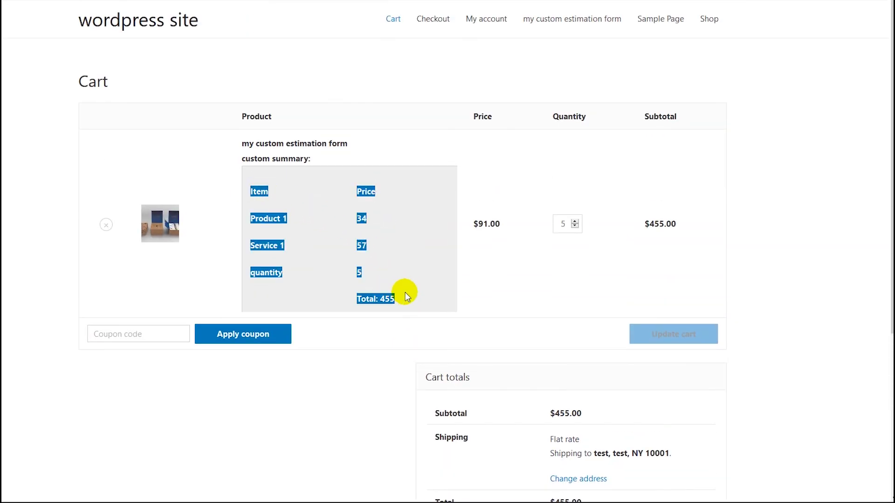
click(344, 247)
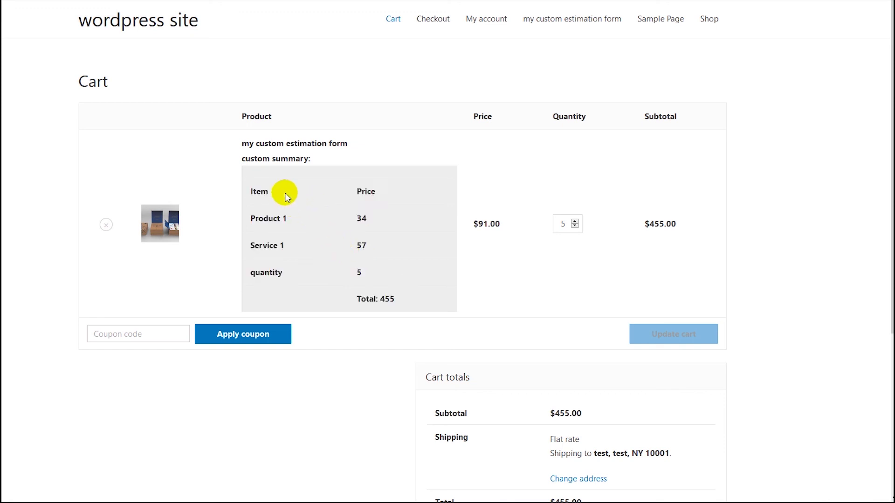
drag(281, 198, 286, 221)
click(365, 278)
Proceed from the cart to checkout and check the custom summary under Your order
scroll(382, 282, down, 5)
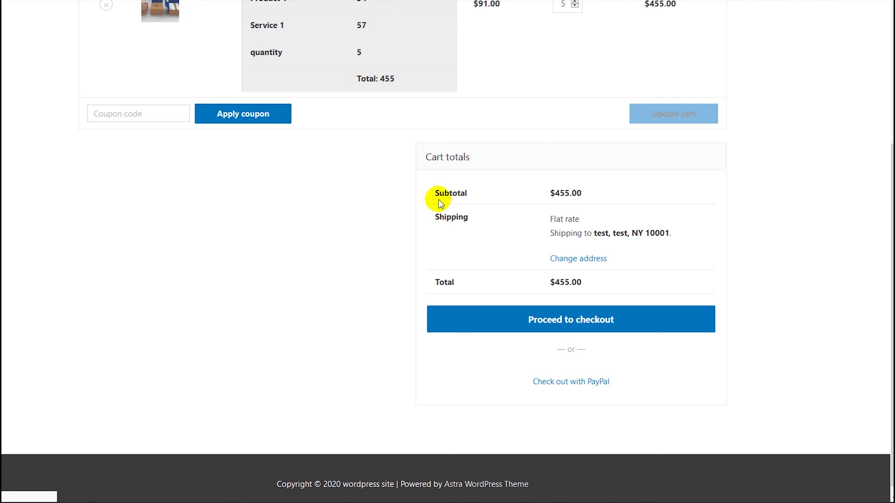
scroll(447, 208, down, 3)
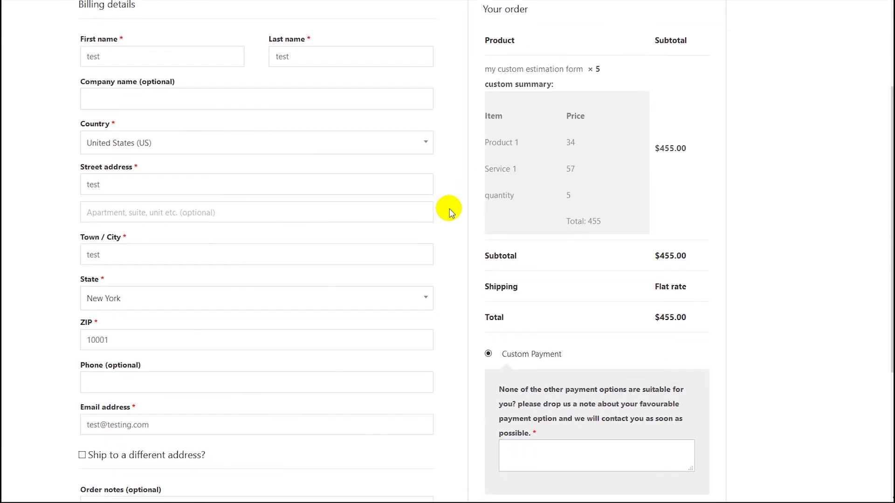
drag(491, 102, 614, 216)
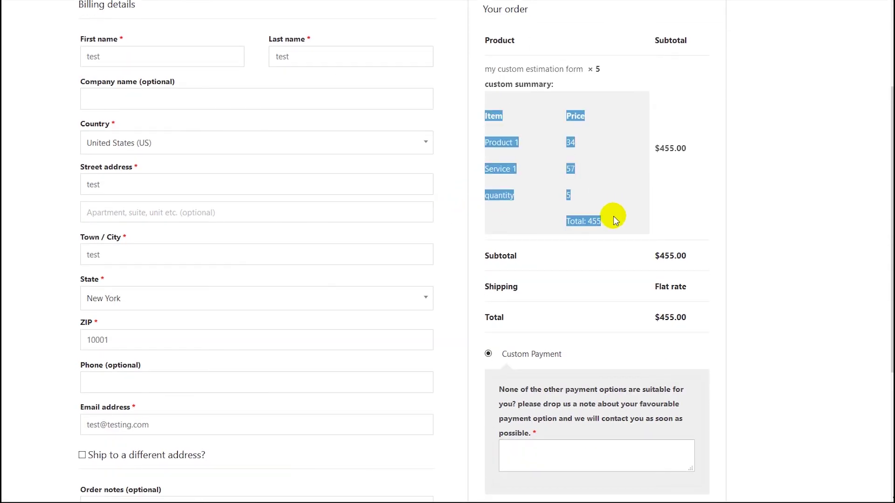
scroll(613, 216, up, 2)
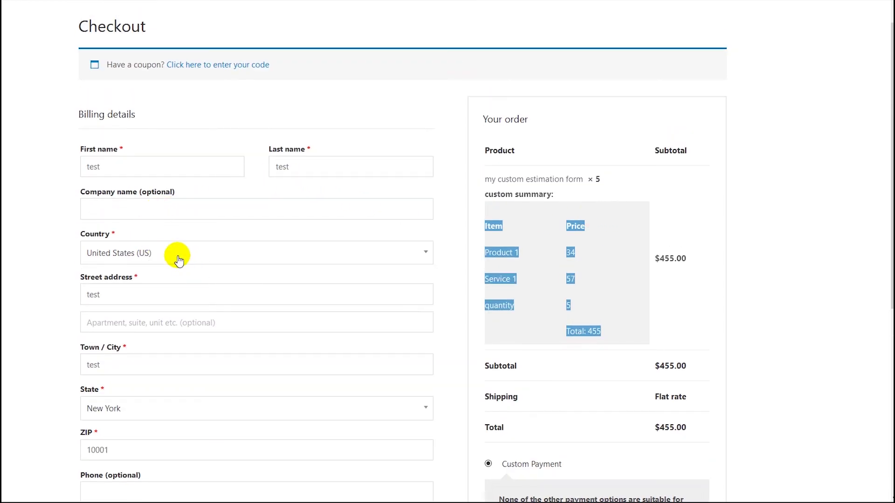
Enter "test" as the Custom Payment note and place the order
scroll(180, 295, down, 5)
click(543, 345)
text(test)
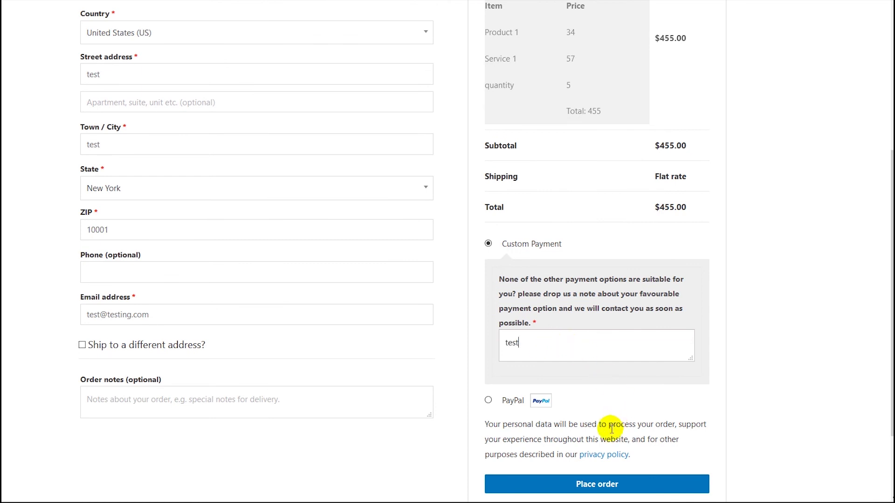
click(583, 485)
Examine the received order's details, including the custom summary, line total and payment method
scroll(740, 386, up, 3)
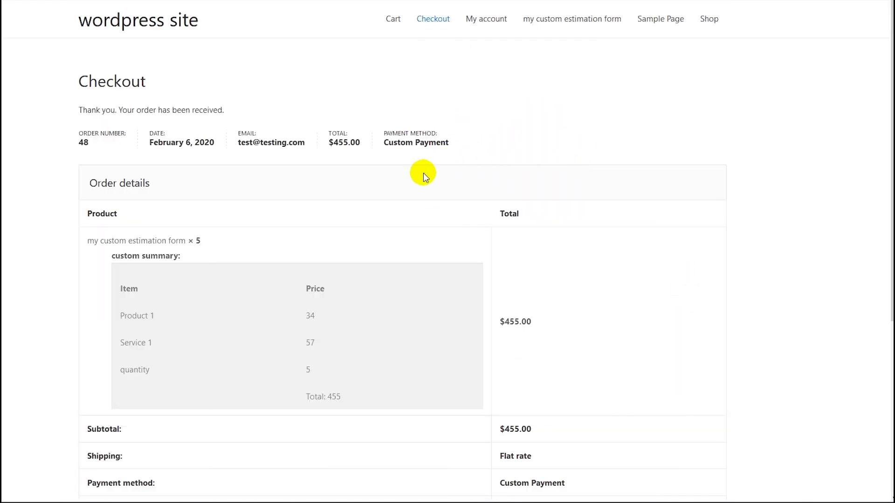
scroll(452, 225, down, 3)
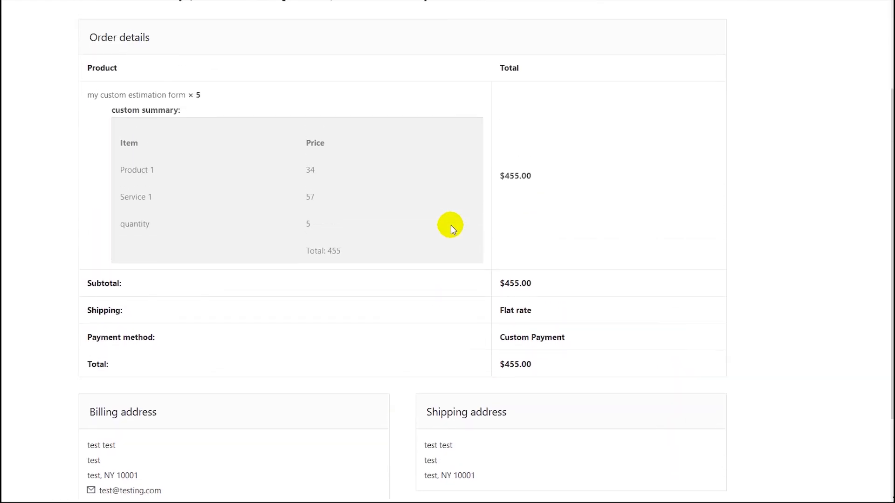
scroll(451, 225, up, 3)
scroll(406, 248, down, 5)
scroll(410, 250, up, 3)
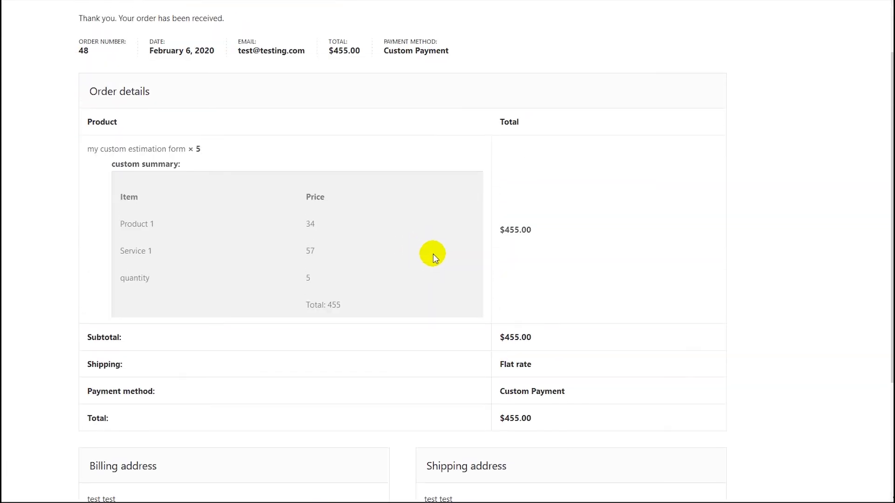
click(516, 228)
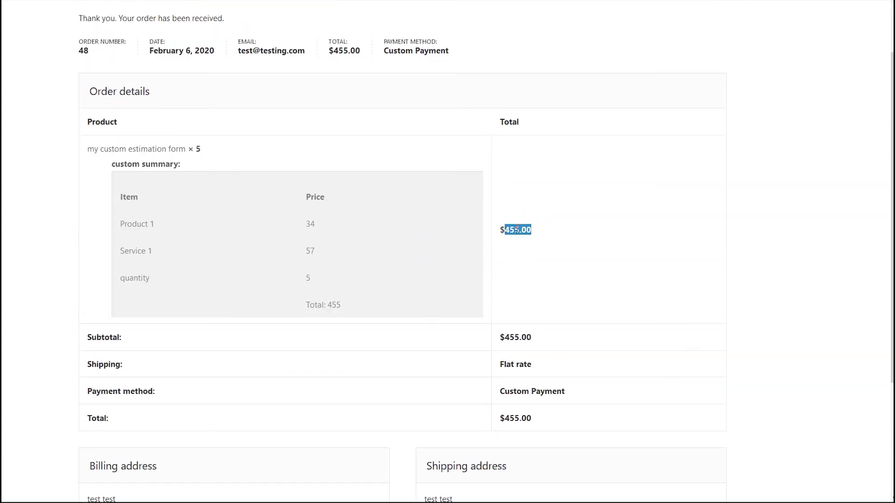
scroll(516, 231, up, 2)
scroll(529, 180, down, 1)
scroll(530, 178, up, 1)
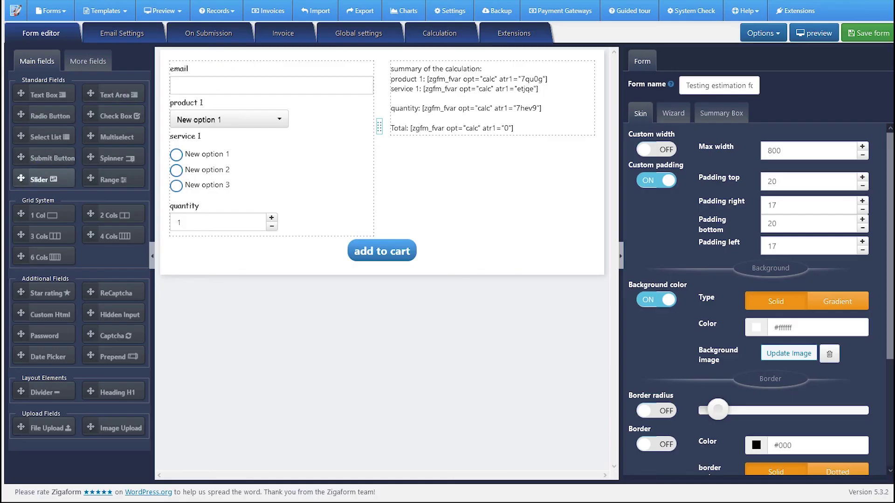
Open the newest order from the WooCommerce orders list in the WordPress admin
mouse_move(4, 178)
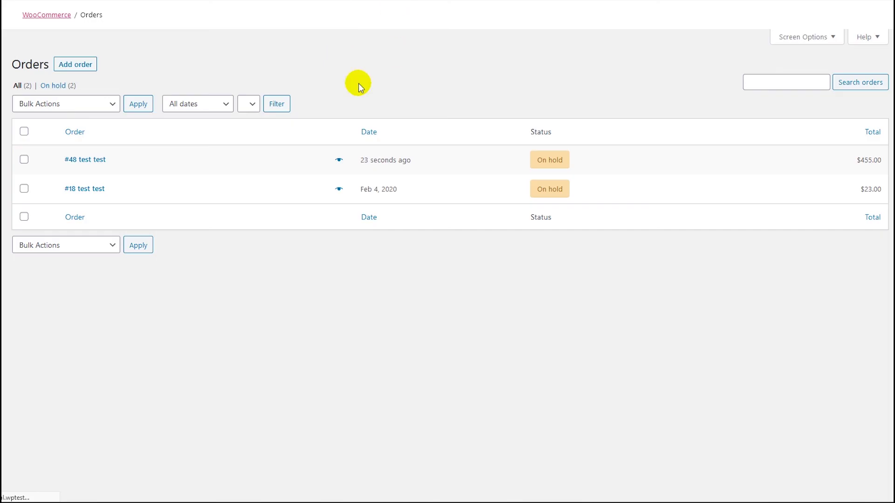
click(81, 160)
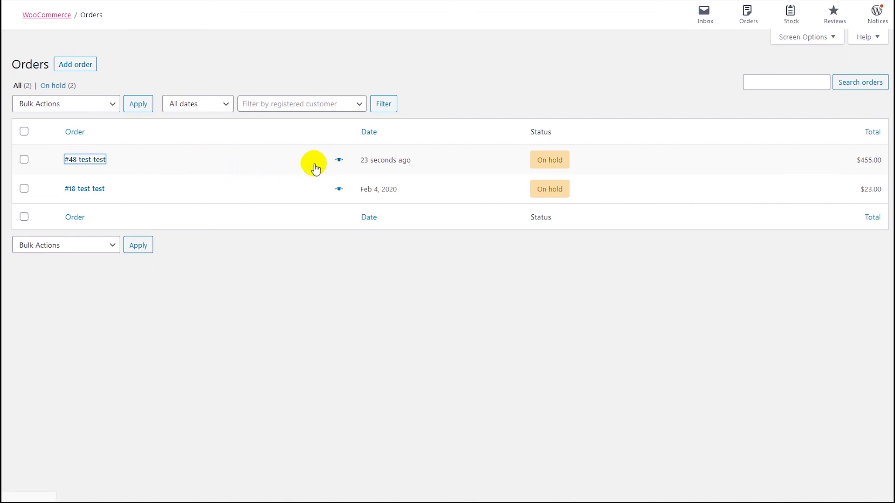
scroll(355, 220, down, 2)
scroll(280, 242, up, 1)
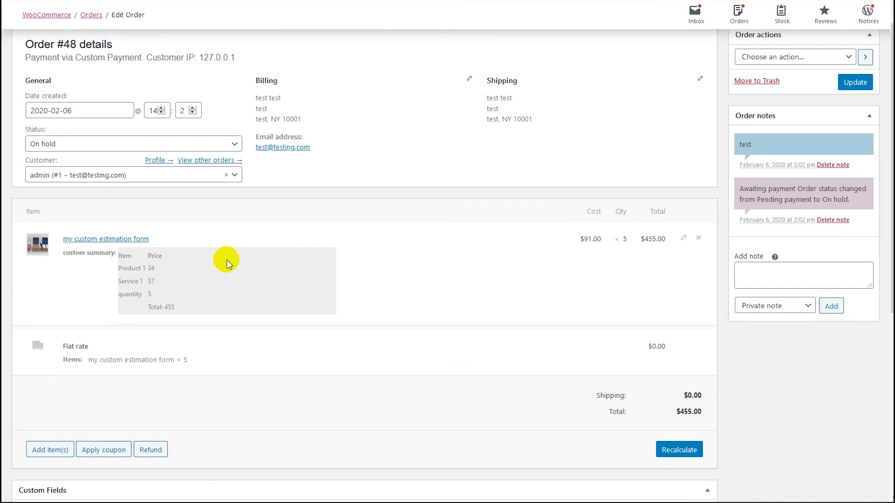
Examine the custom summary, item cost, quantity, totals and custom fields on the order's edit page
drag(152, 284, 120, 265)
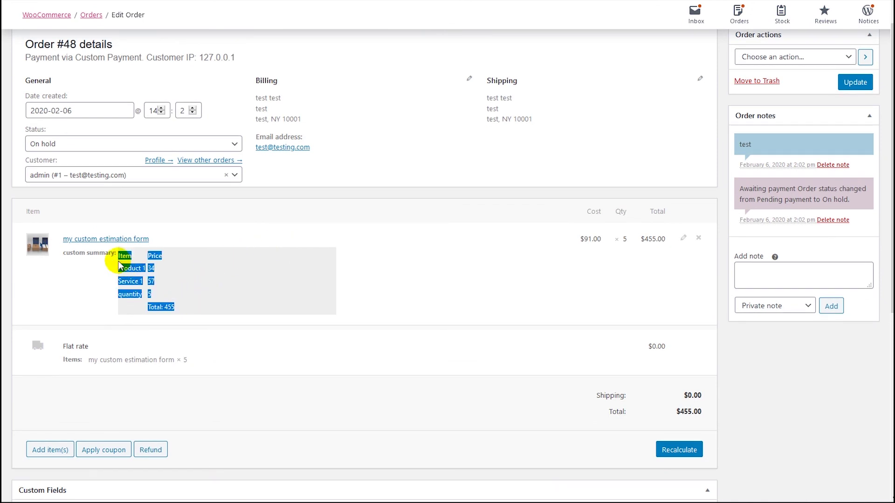
click(133, 263)
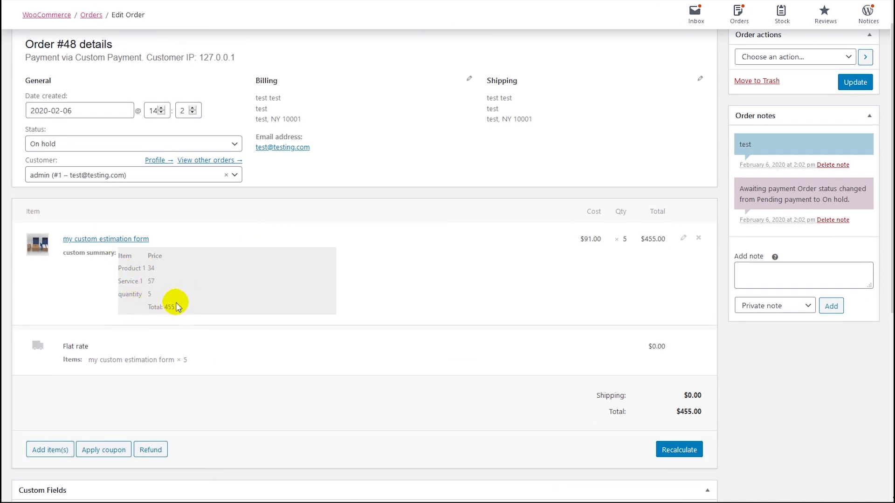
drag(180, 305, 145, 261)
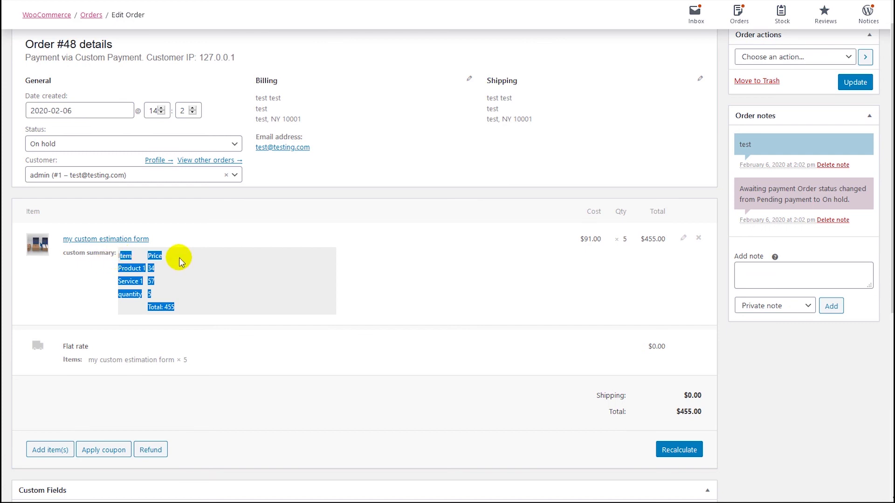
click(199, 272)
scroll(365, 249, down, 4)
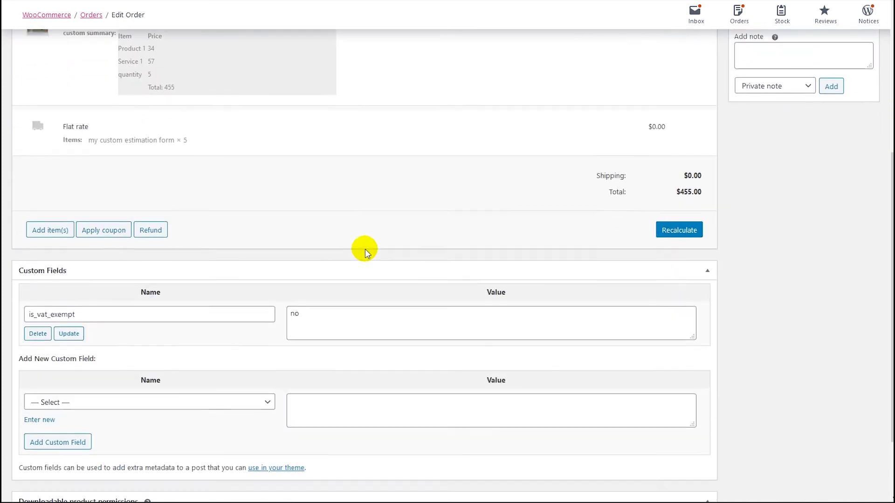
scroll(365, 249, up, 2)
scroll(365, 249, up, 4)
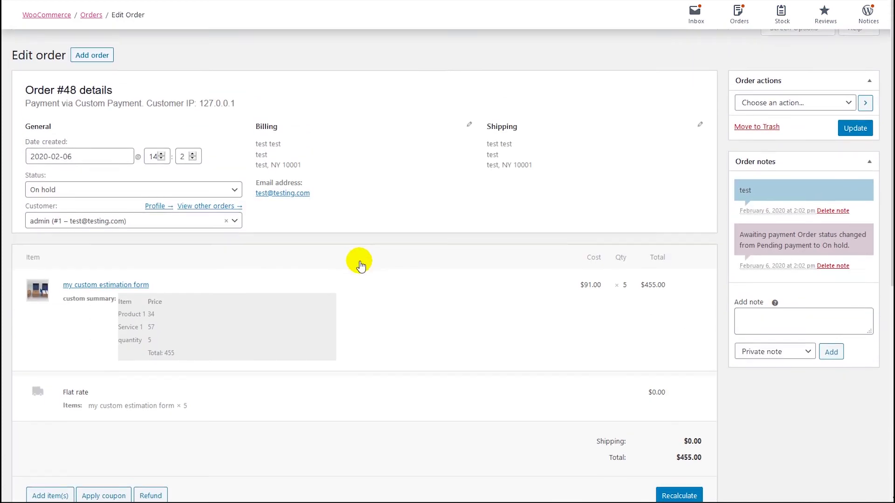
scroll(359, 261, down, 1)
scroll(342, 285, up, 1)
scroll(401, 268, down, 3)
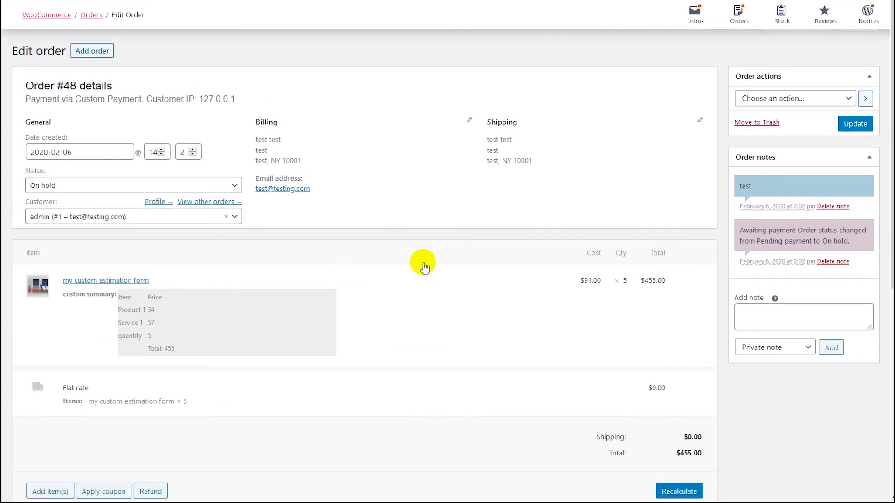
scroll(423, 262, up, 3)
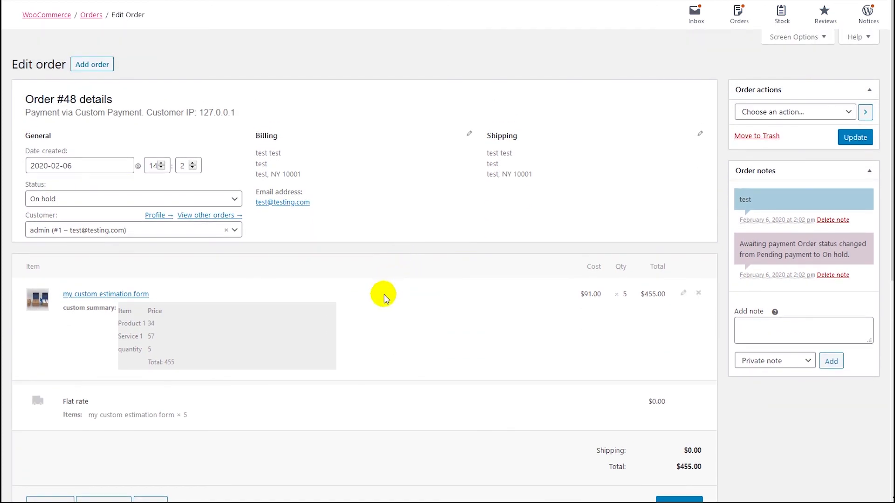
scroll(373, 315, down, 3)
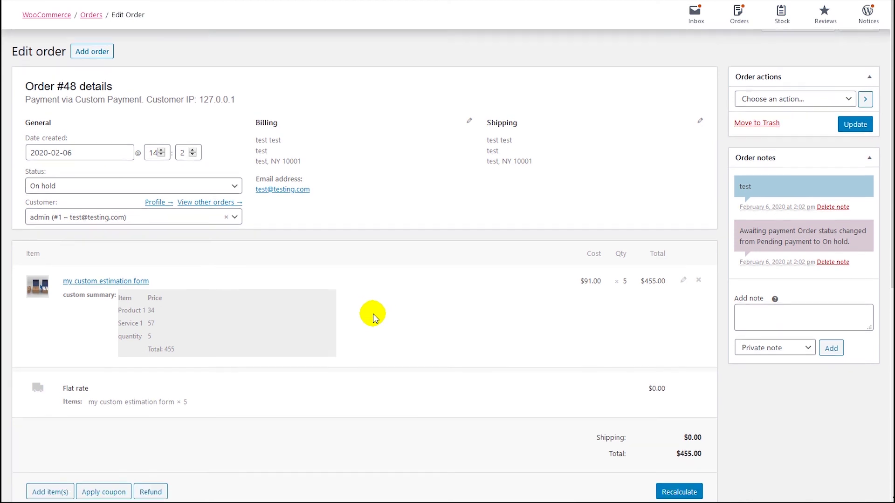